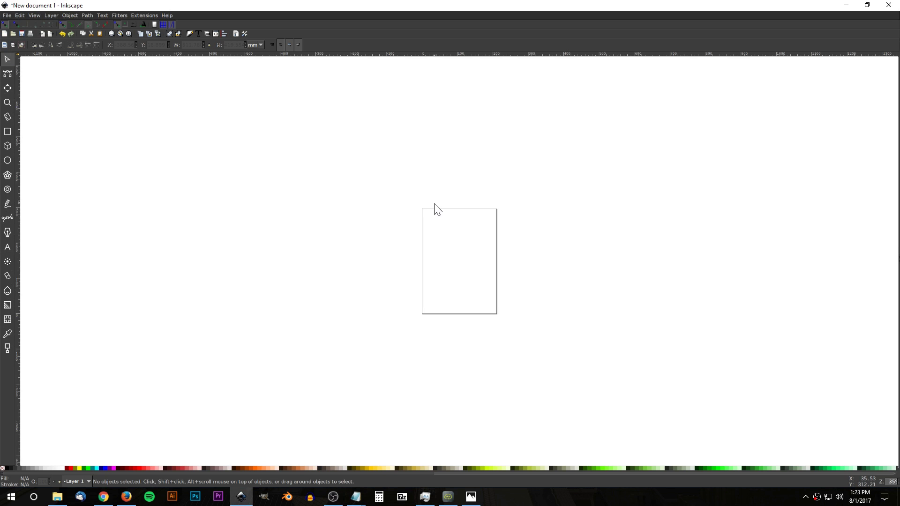
- Set the document's display units to px and hide the page border in the document properties
drag(436, 207, 393, 209)
click(7, 15)
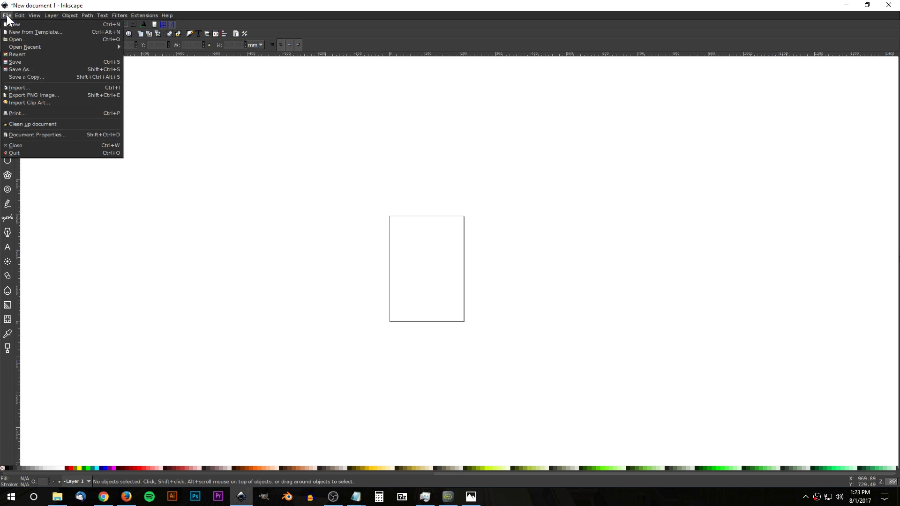
click(37, 135)
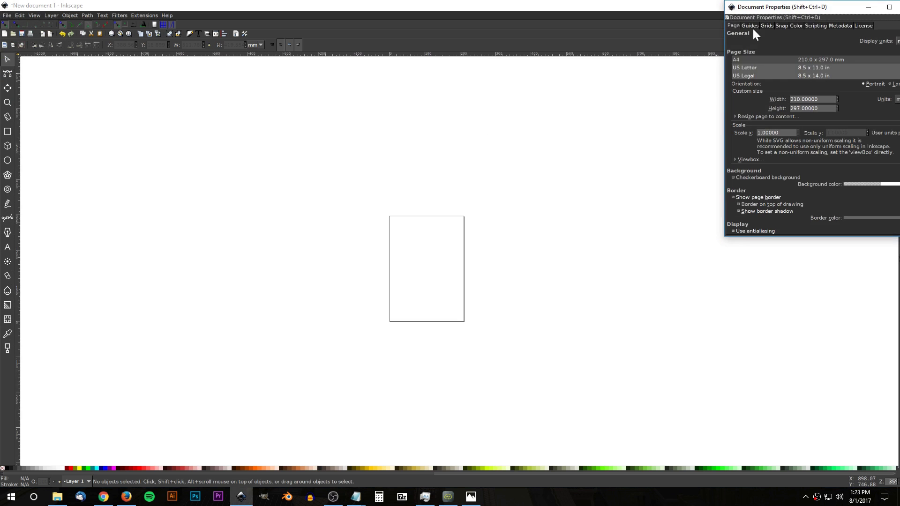
drag(767, 6, 342, 114)
click(471, 149)
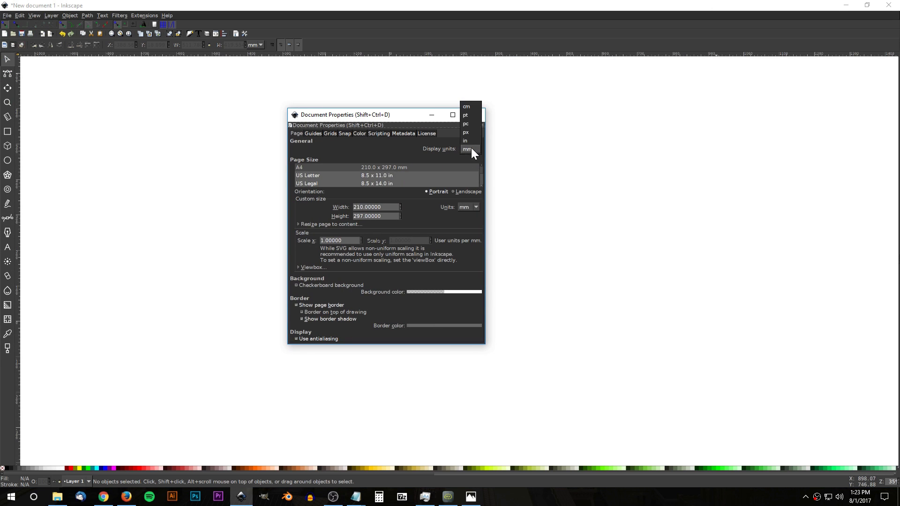
click(469, 132)
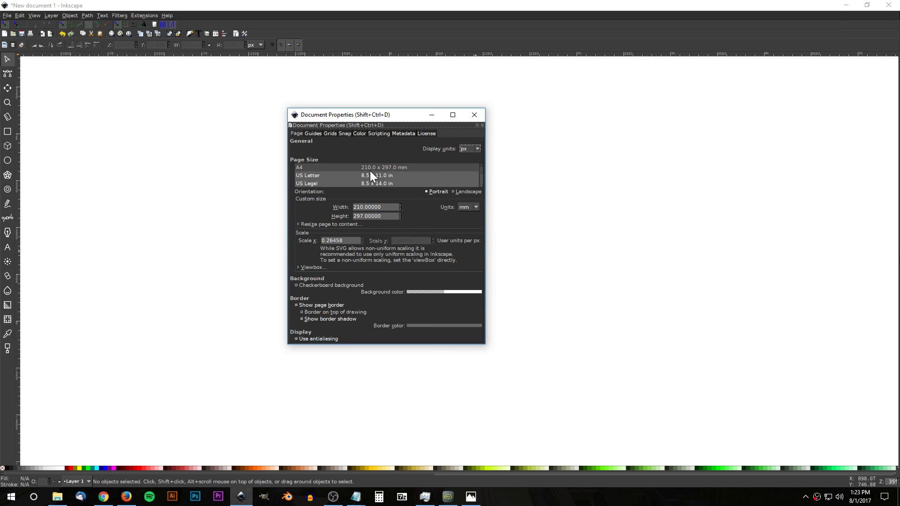
click(310, 306)
click(475, 114)
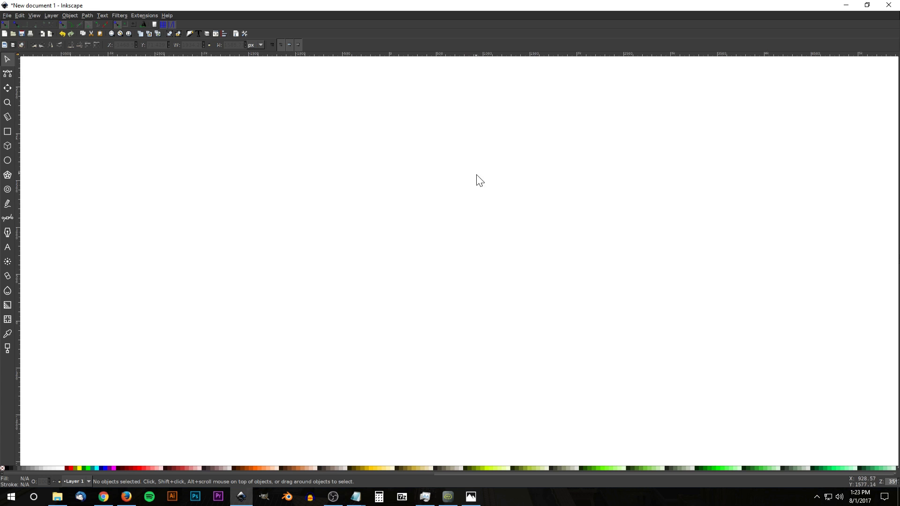
- Set the canvas zoom to 1:1
click(35, 16)
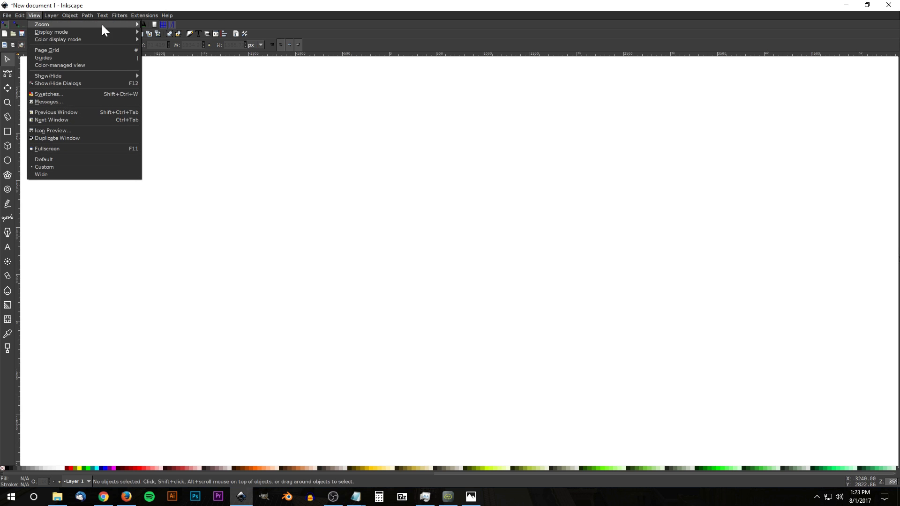
mouse_move(77, 27)
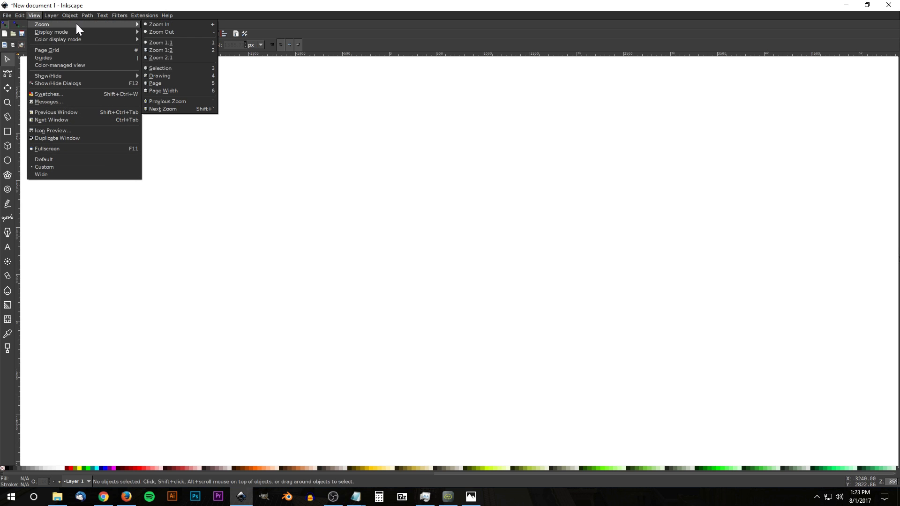
click(174, 43)
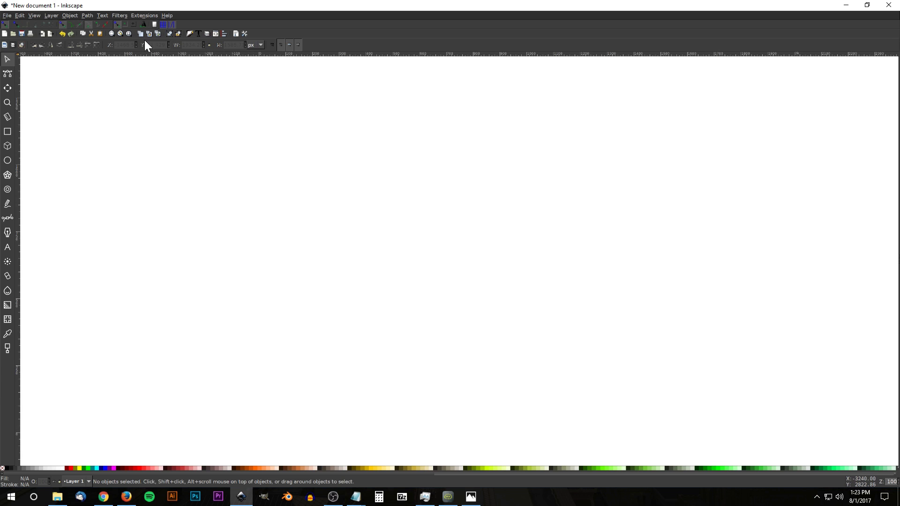
- Show the Align and Distribute settings with alignment relative to Last selected, and show the Fill and Stroke settings
click(223, 33)
click(876, 72)
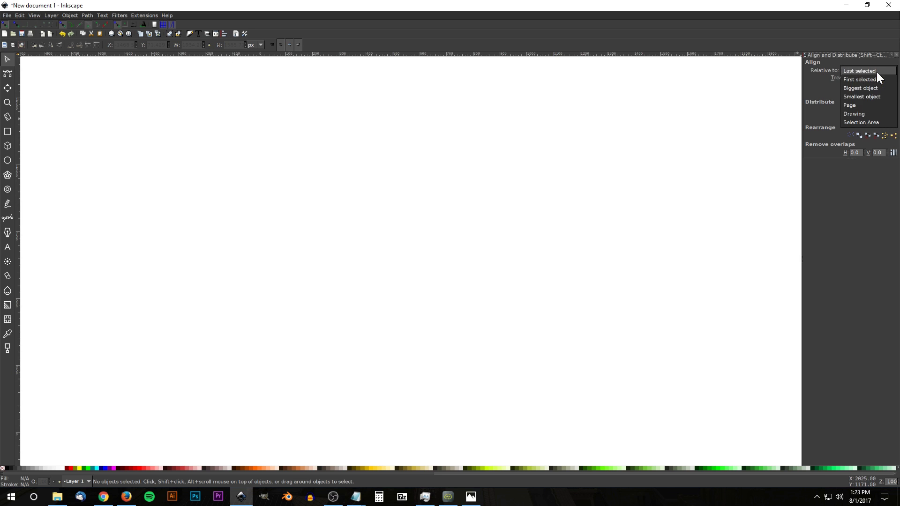
click(860, 70)
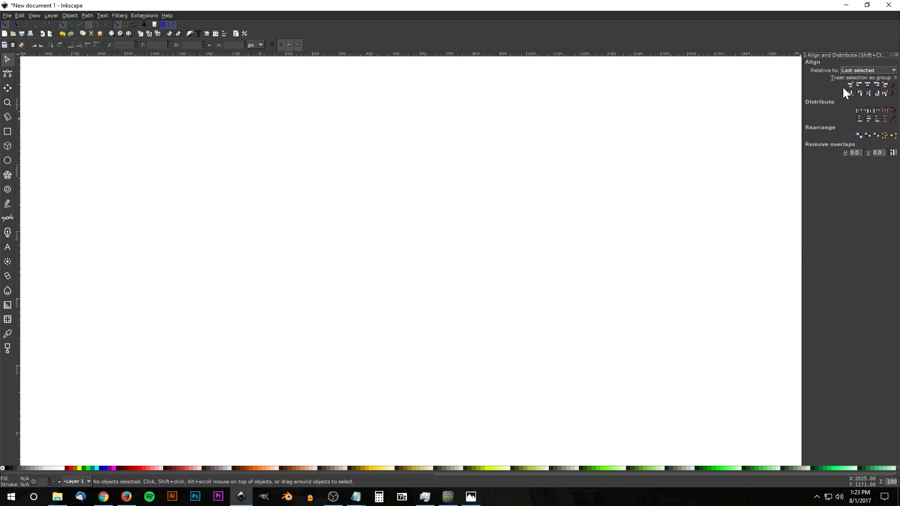
click(190, 33)
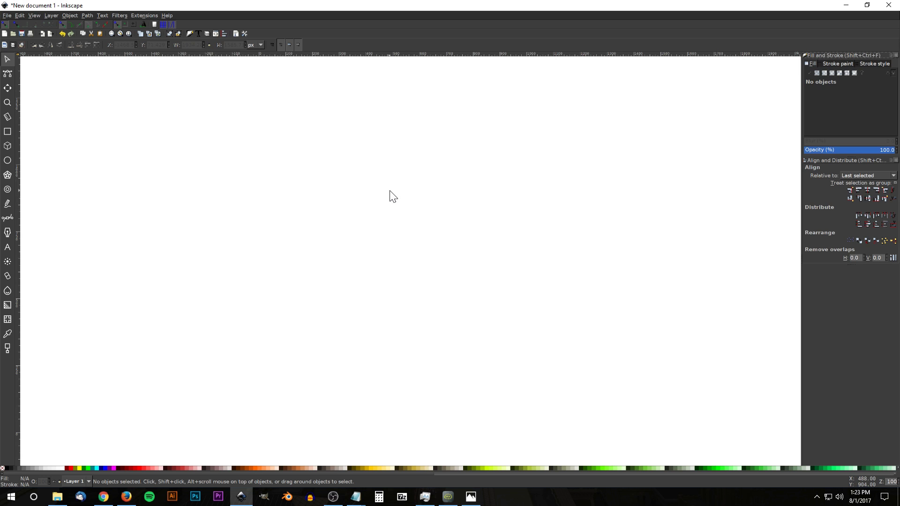
- Embed scratched-934483_1920.jpg in the drawing at default import resolution and place it near the middle of the canvas, at about X -397, Y 12 px
key(alt+Tab)
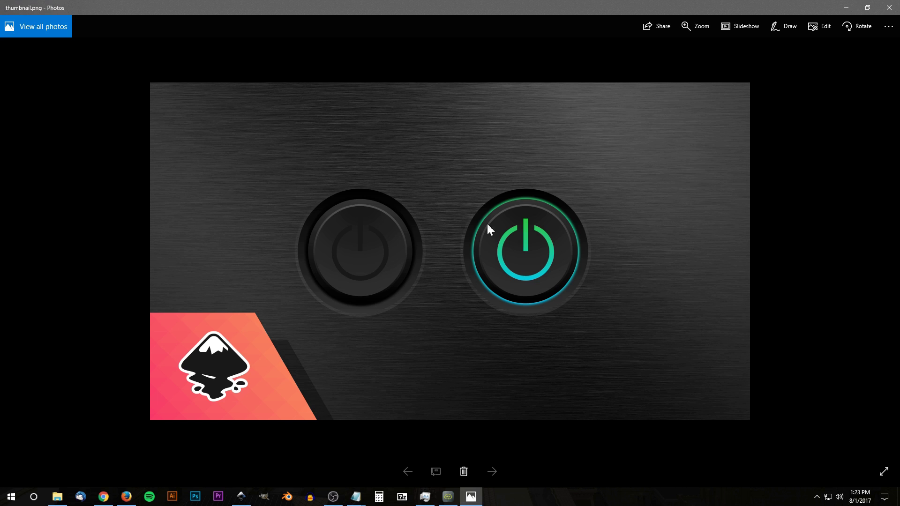
click(471, 496)
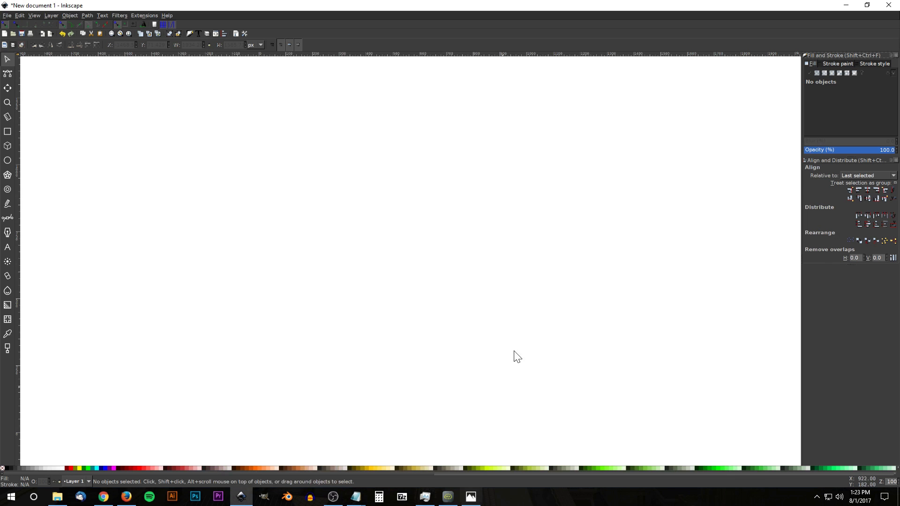
click(57, 497)
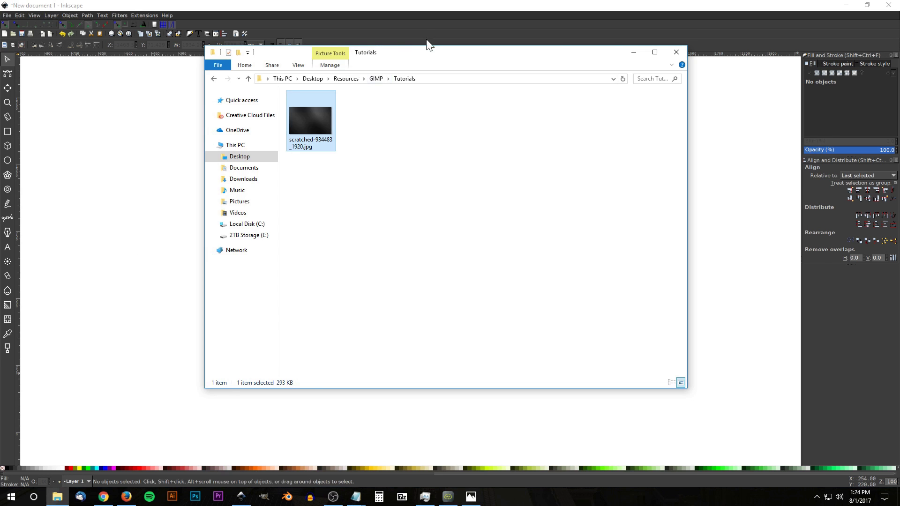
drag(430, 59, 604, 80)
drag(490, 151, 239, 263)
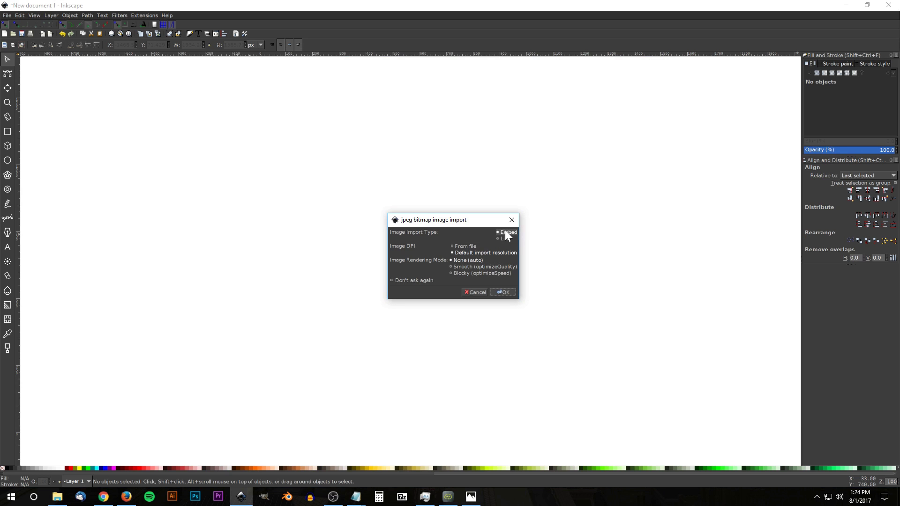
click(501, 292)
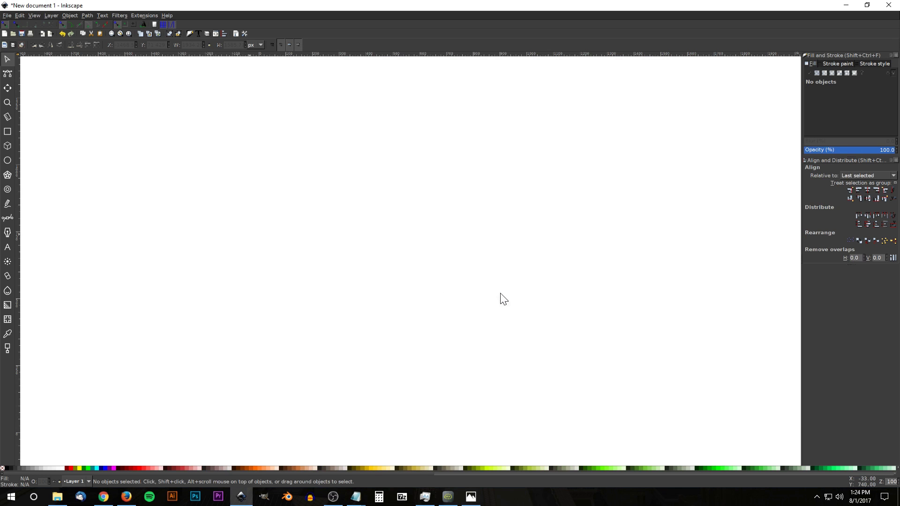
mouse_move(282, 238)
mouse_down()
mouse_move(505, 226)
mouse_move(498, 225)
mouse_up()
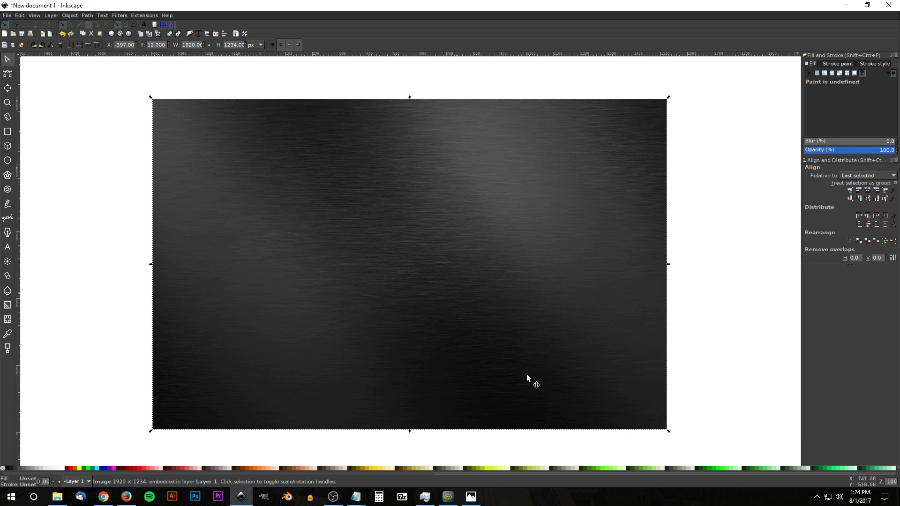
- Draw a black circle about 468 px across on the left half of the metal texture and convert it to a path
click(470, 496)
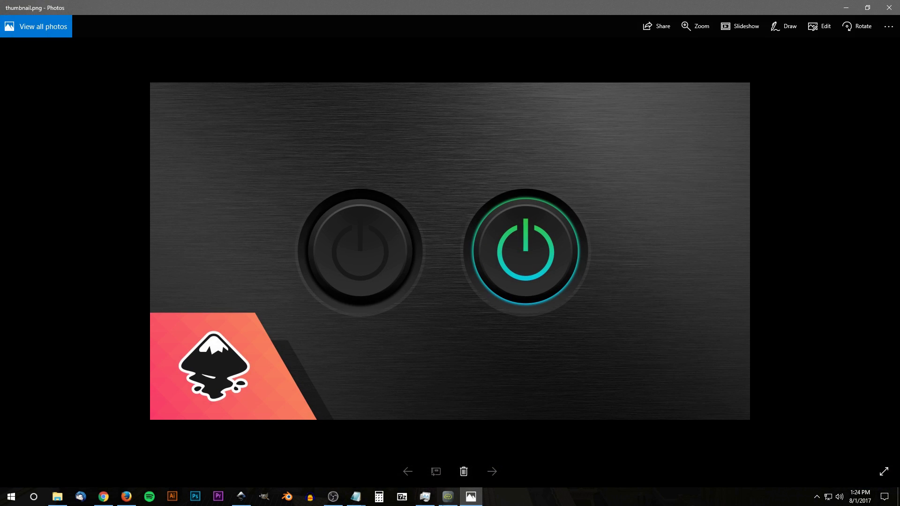
click(470, 495)
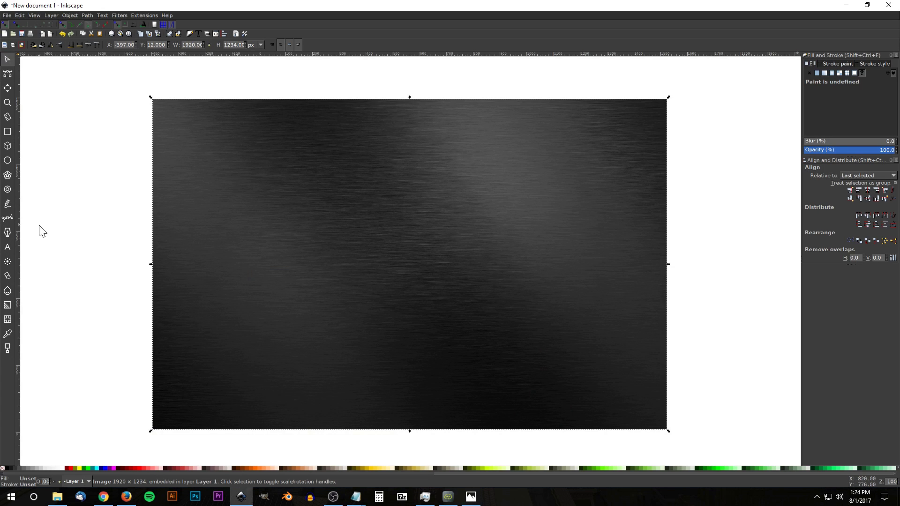
click(8, 161)
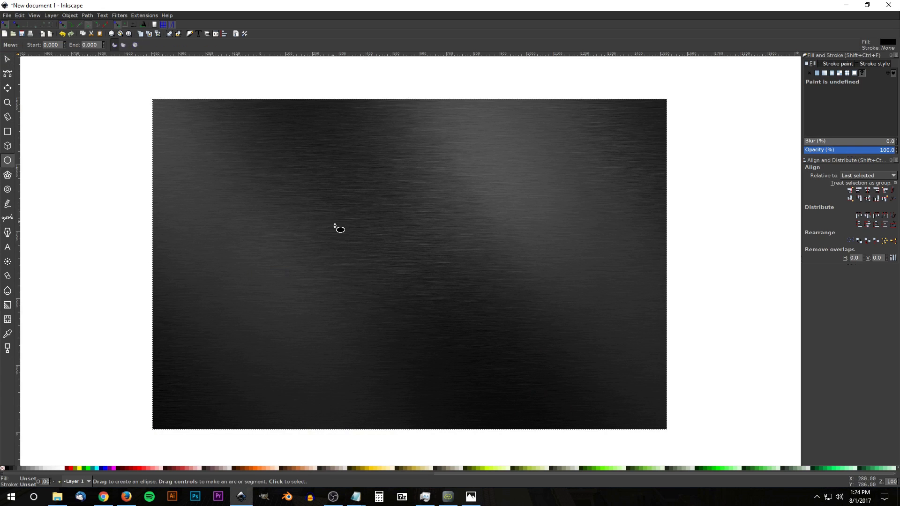
drag(320, 225, 387, 288)
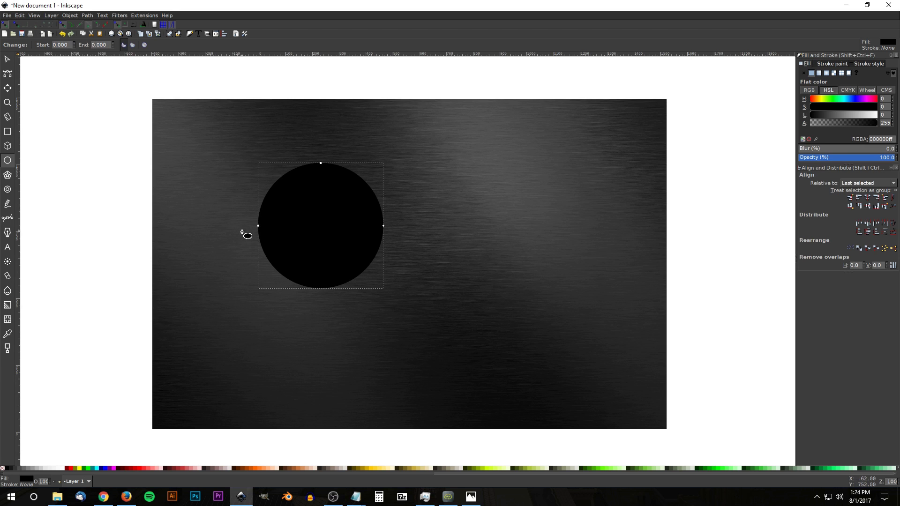
click(86, 16)
click(89, 22)
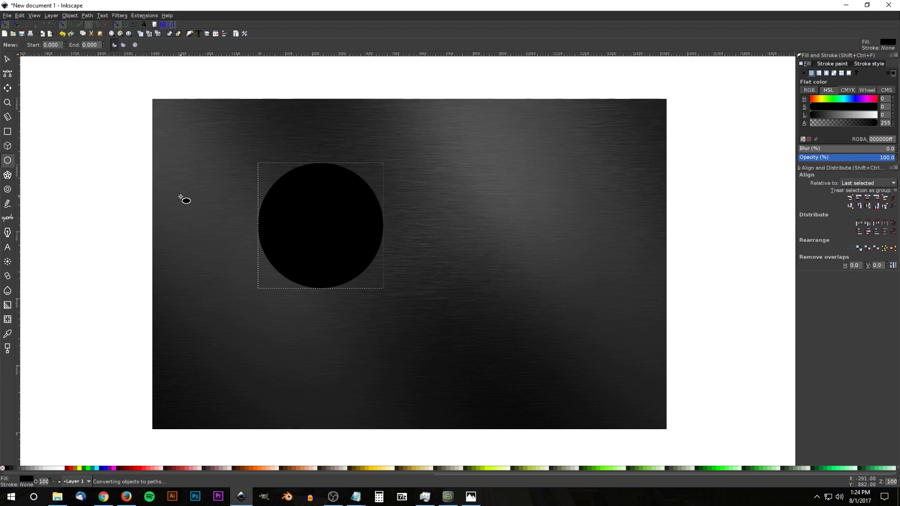
mouse_move(181, 197)
mouse_down()
mouse_move(179, 205)
mouse_move(171, 189)
mouse_up()
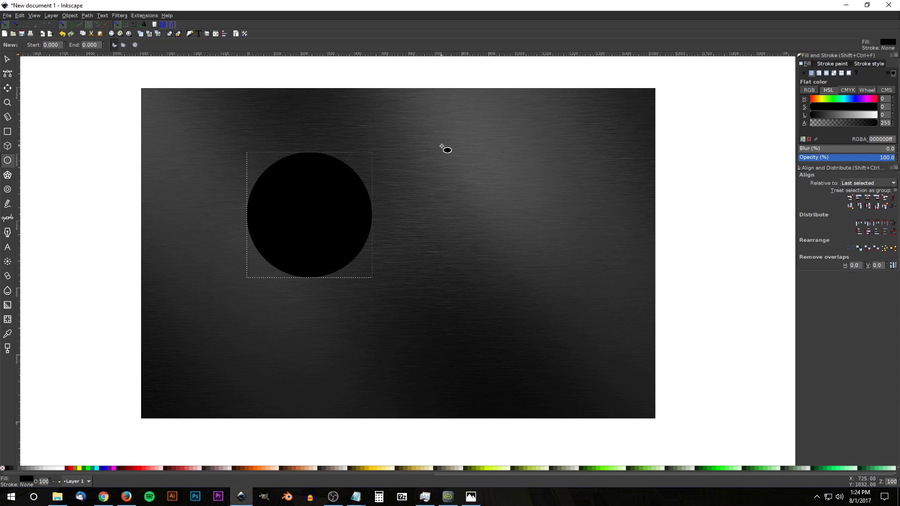
- Give the circle a linear gradient fill from black to fully opaque dark grey 333333
click(820, 72)
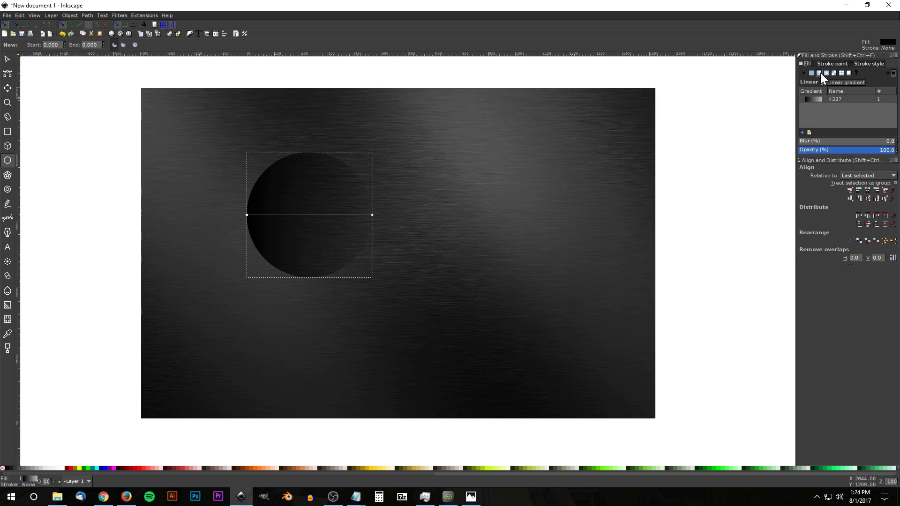
click(372, 215)
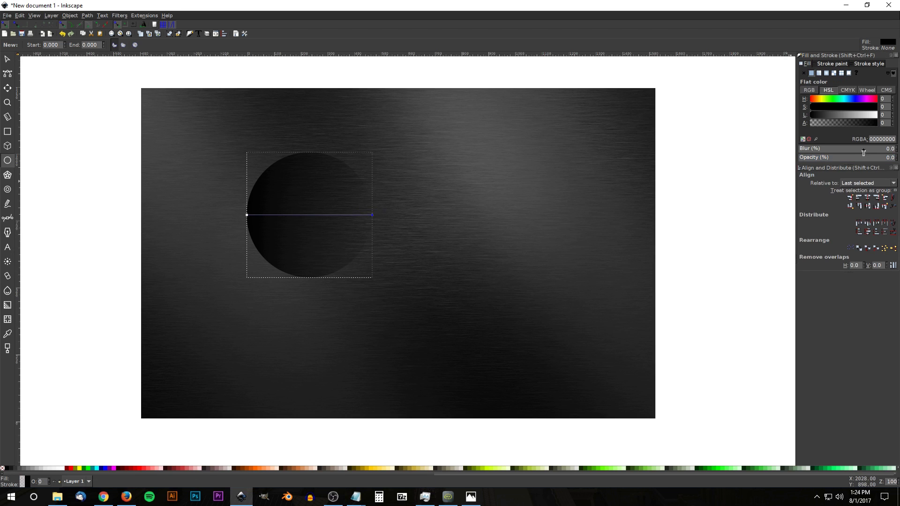
drag(843, 160, 865, 160)
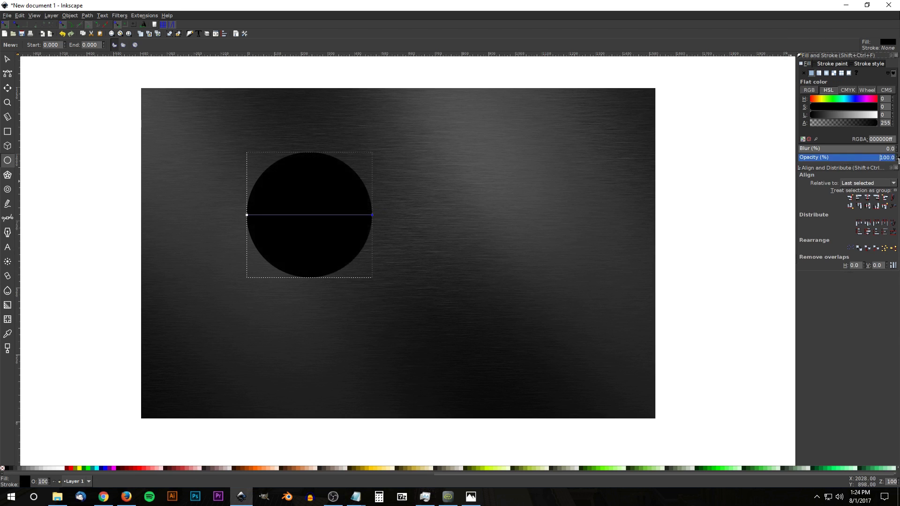
click(13, 468)
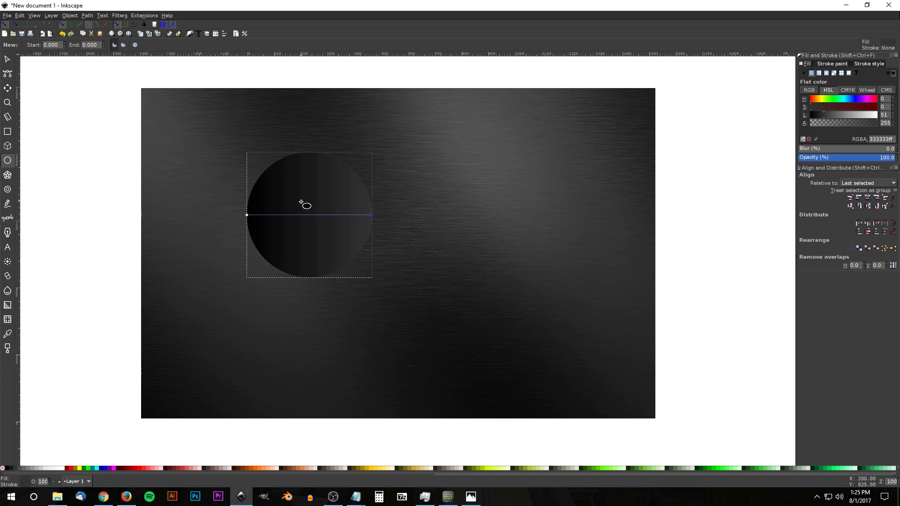
- Rotate the circle 90° clockwise, and with snapping off move it down and right to about X 118, Y 380 px
click(478, 500)
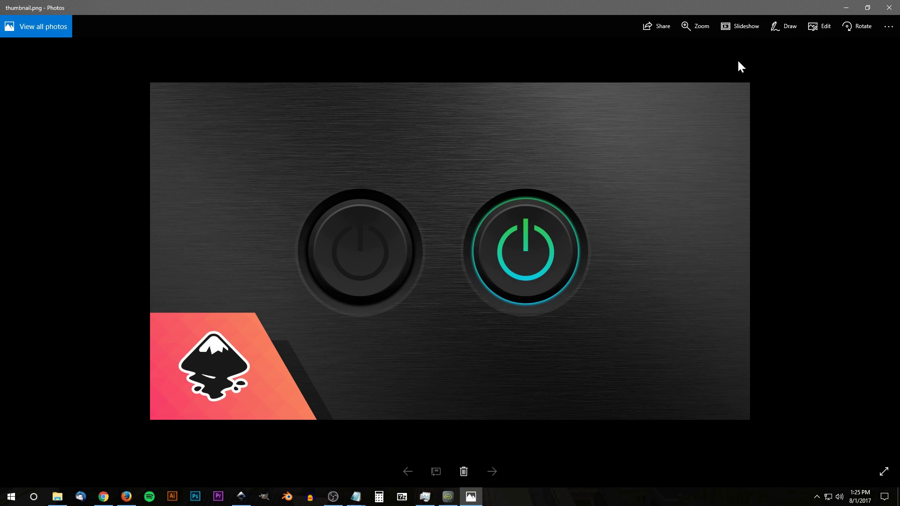
click(847, 7)
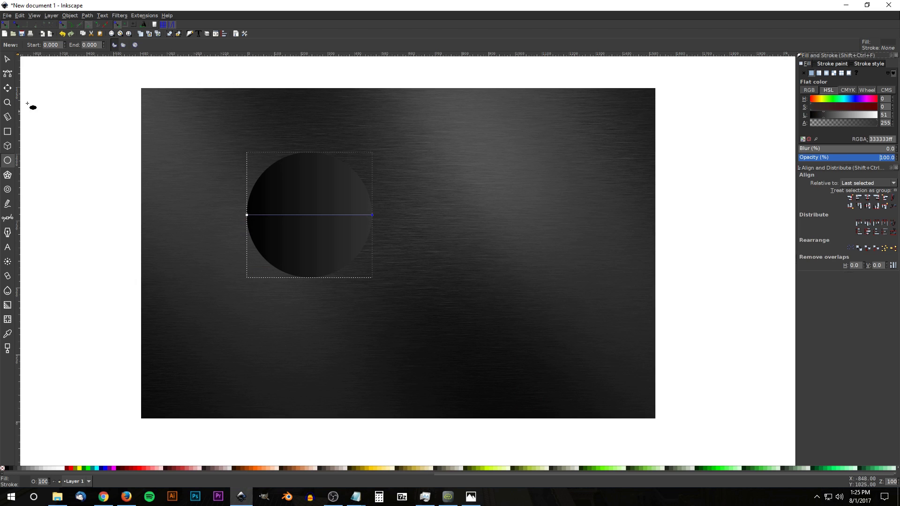
click(8, 59)
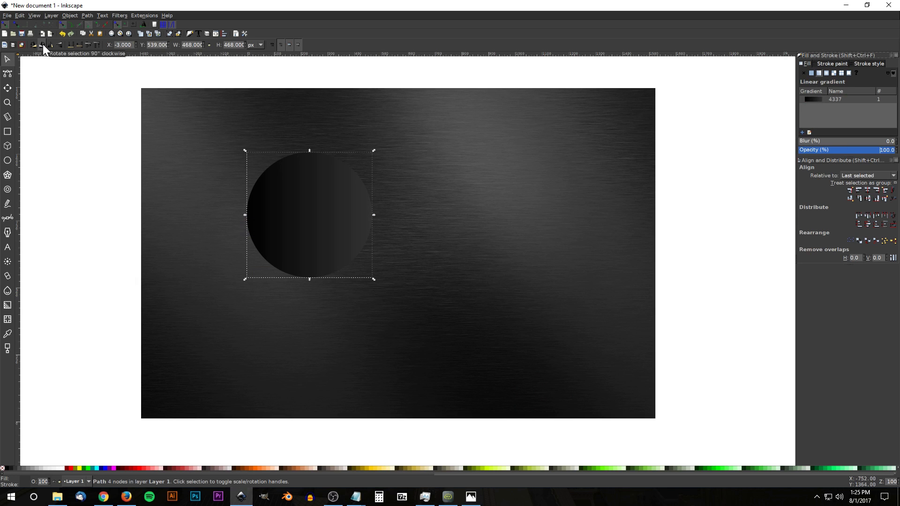
click(43, 44)
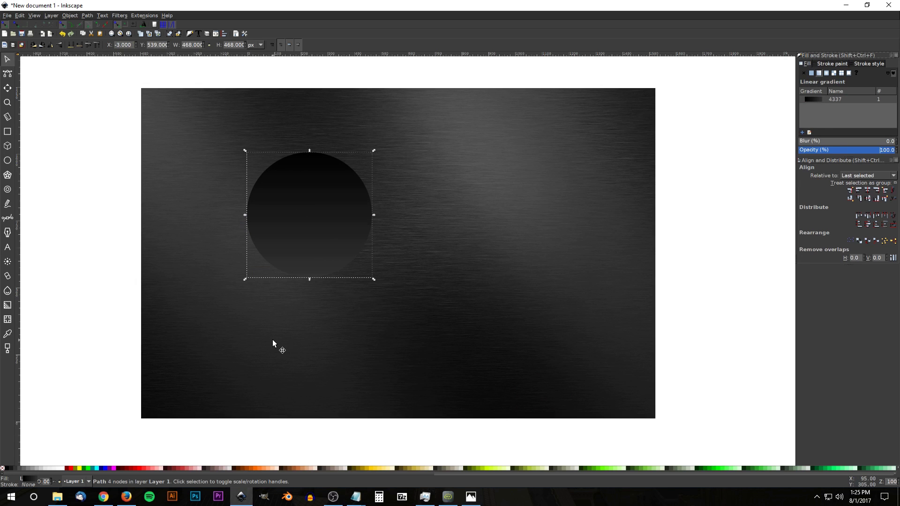
click(5, 25)
drag(327, 208, 368, 245)
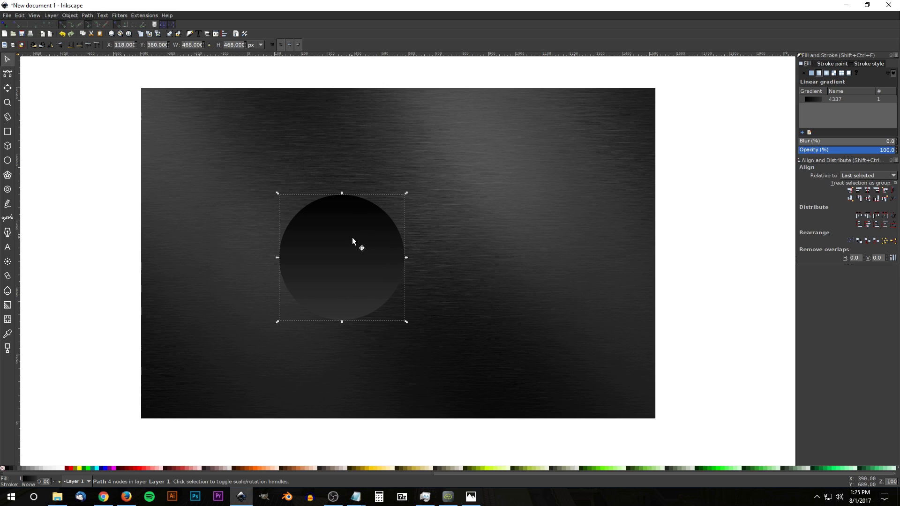
- Duplicate the circle as a white copy behind the gradient one, enlarged about its centre to about 488 px
key(ctrl+d)
click(61, 468)
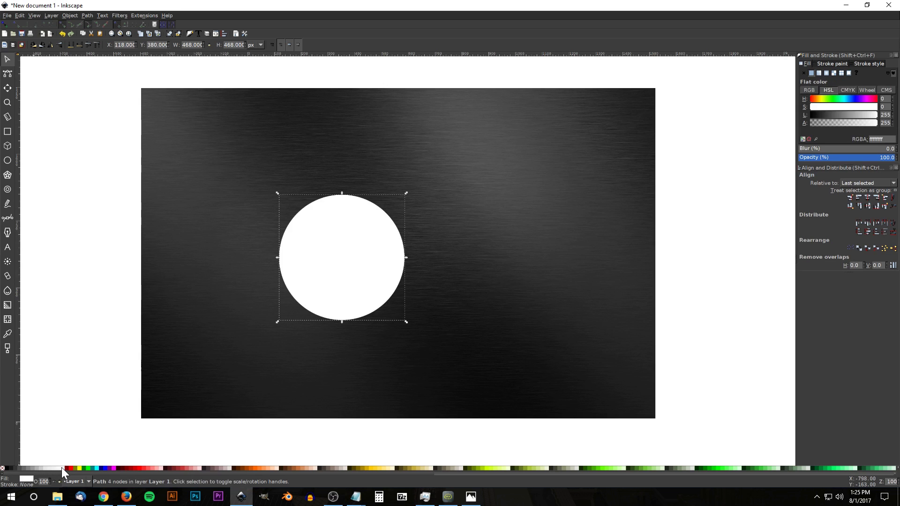
click(77, 46)
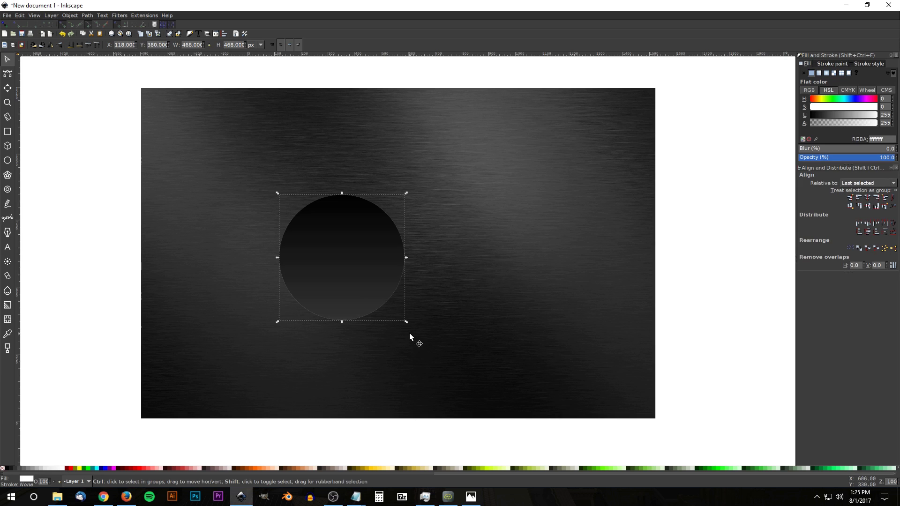
drag(407, 321, 410, 328)
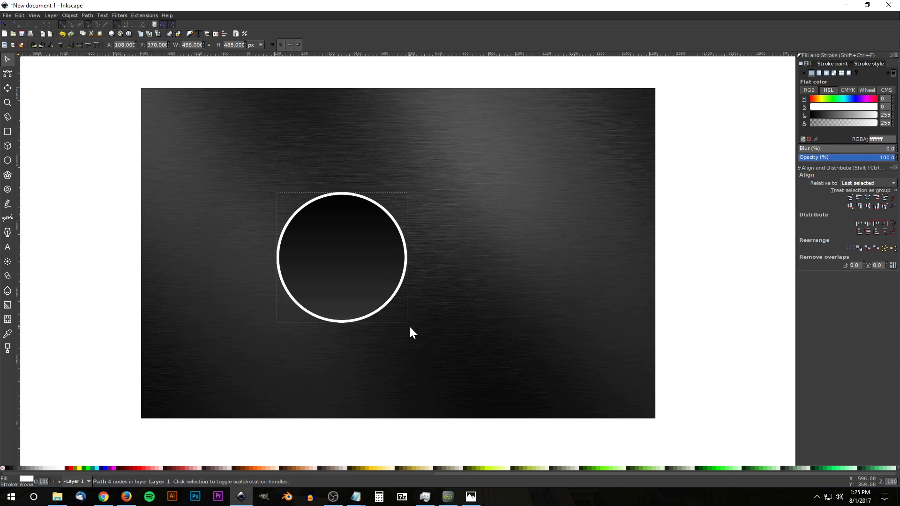
- Resize the white circle to 486 px and give it a white-to-transparent linear gradient, rotated 90° counter-clockwise so the white end is lowest
key(ctrl+z)
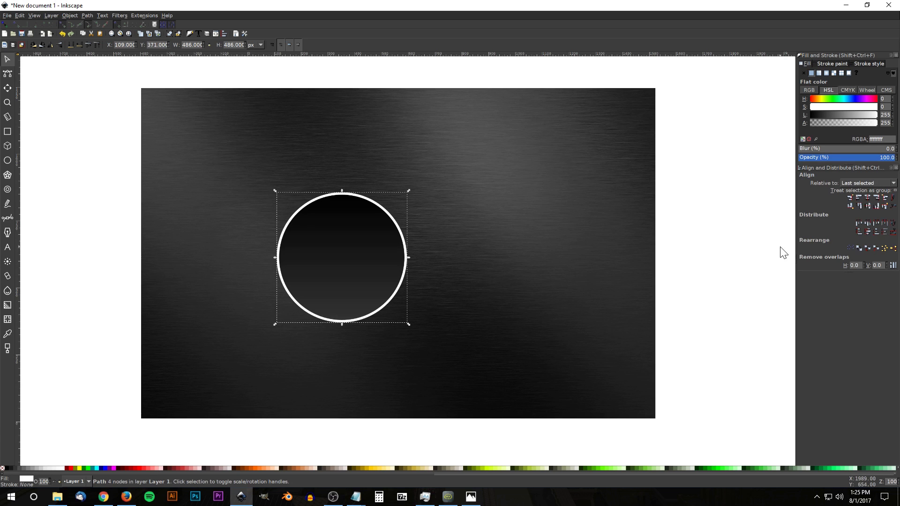
click(818, 72)
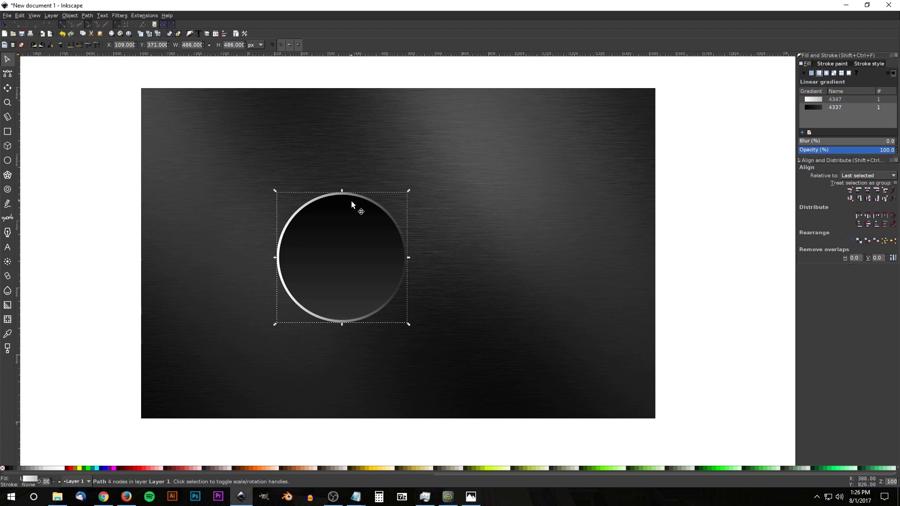
click(35, 46)
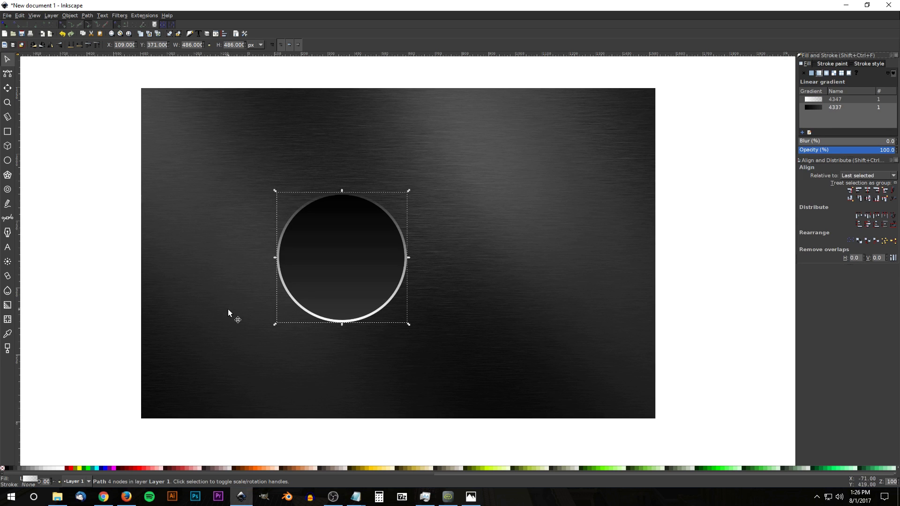
- Shorten the white circle's gradient by moving its transparent end straight down to about a third of the circle's height
click(7, 306)
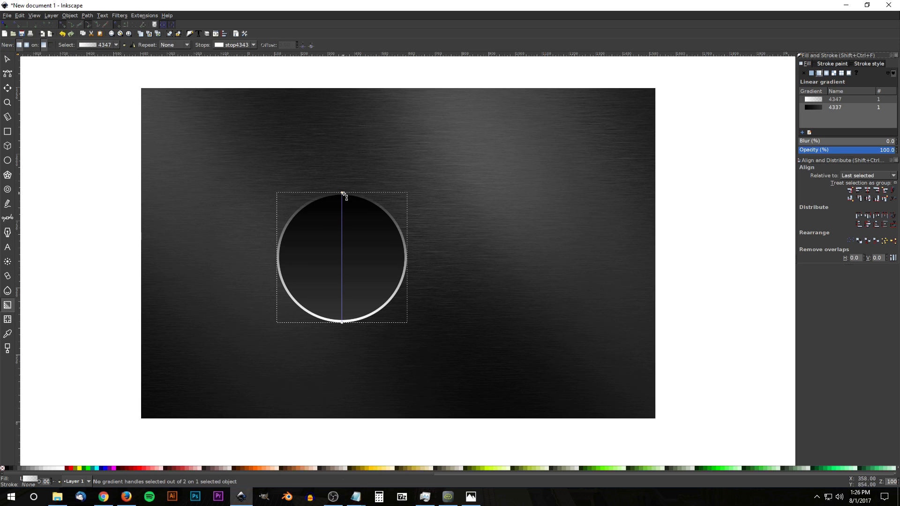
drag(345, 195, 342, 240)
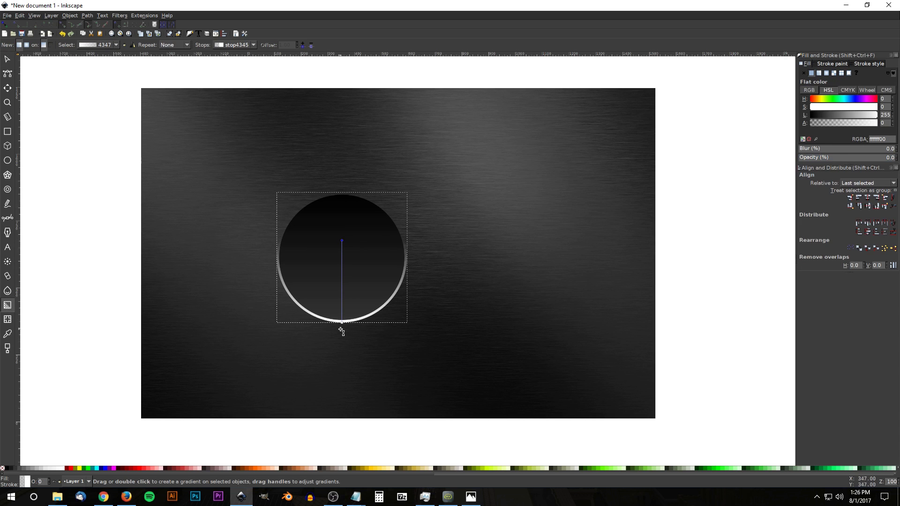
click(341, 323)
click(8, 59)
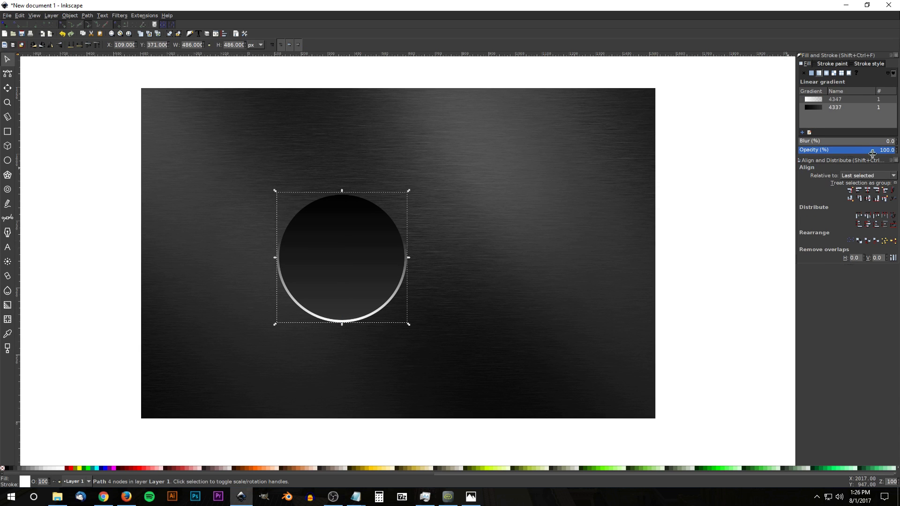
- Lower the white rim circle's opacity to 12.5% and compare the result with the thumbnail.png reference
drag(872, 154, 807, 161)
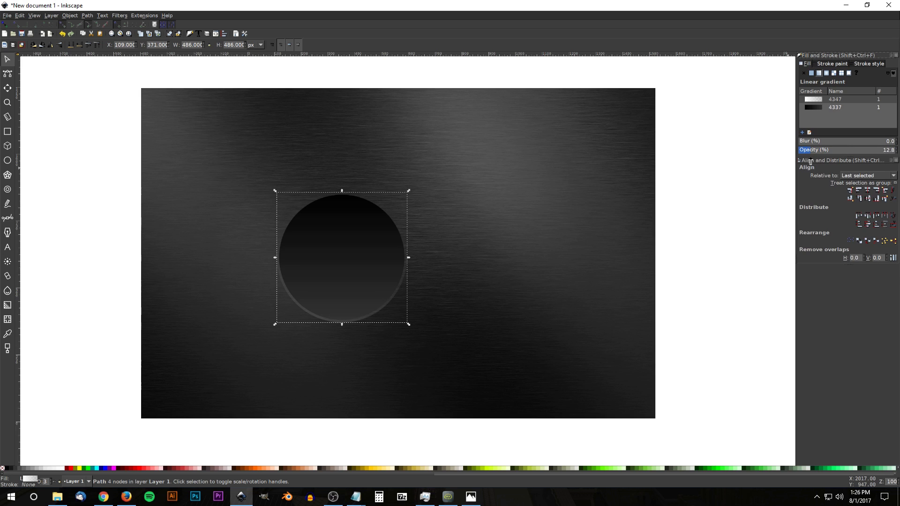
key(Escape)
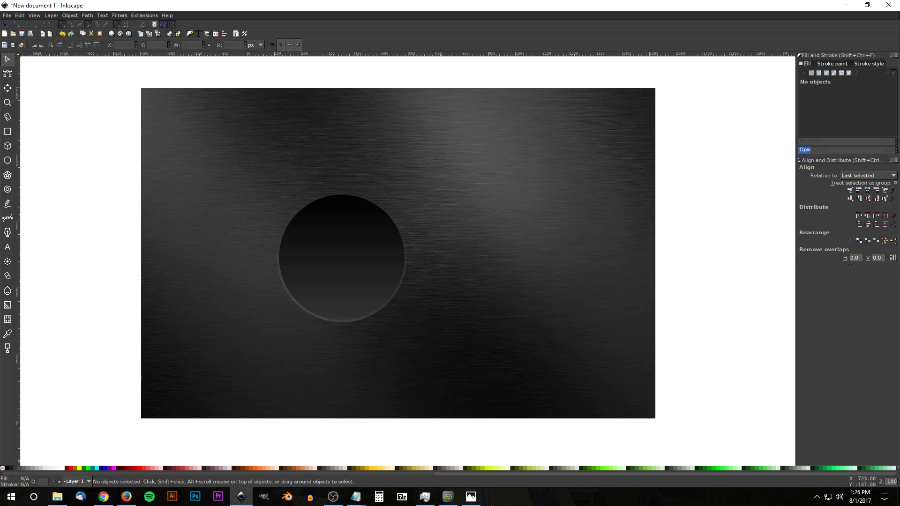
key(alt+Tab)
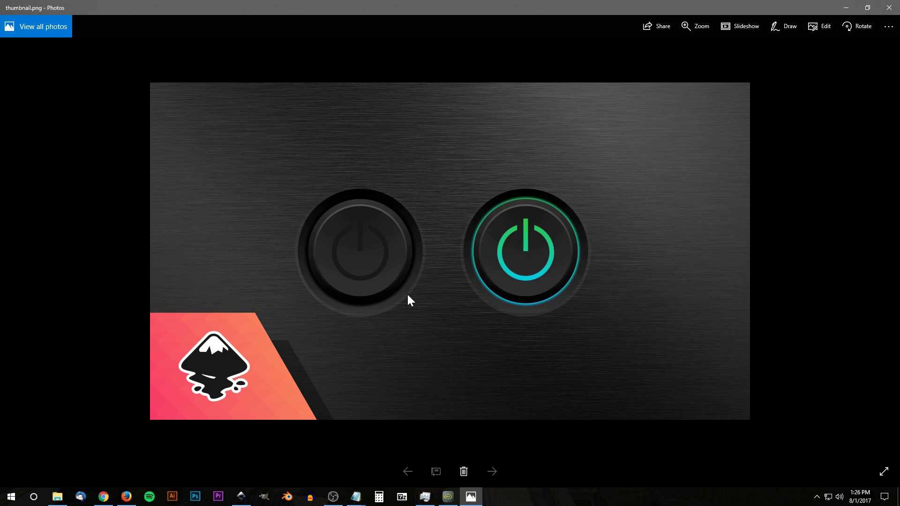
click(241, 496)
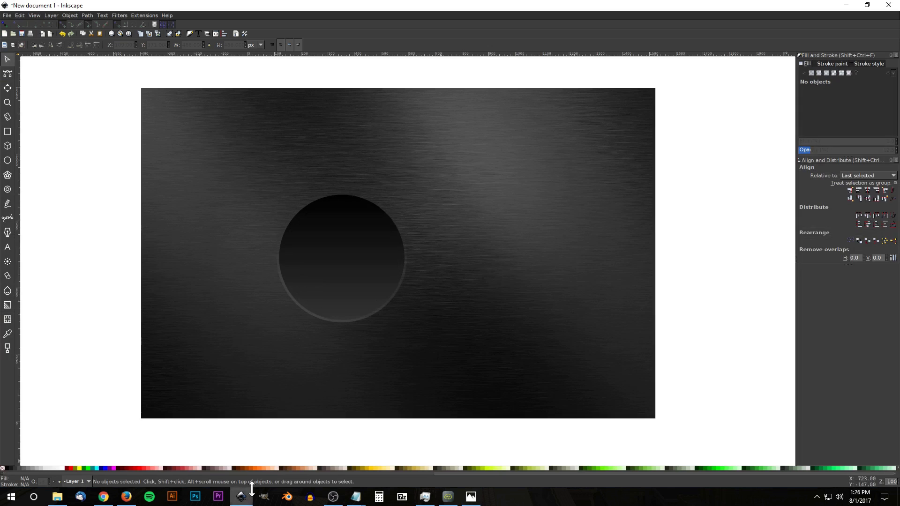
- Duplicate the dark gradient circle, flip the copy vertically and shrink it about its centre to 388 px
click(360, 229)
drag(313, 266, 527, 237)
key(ctrl+z)
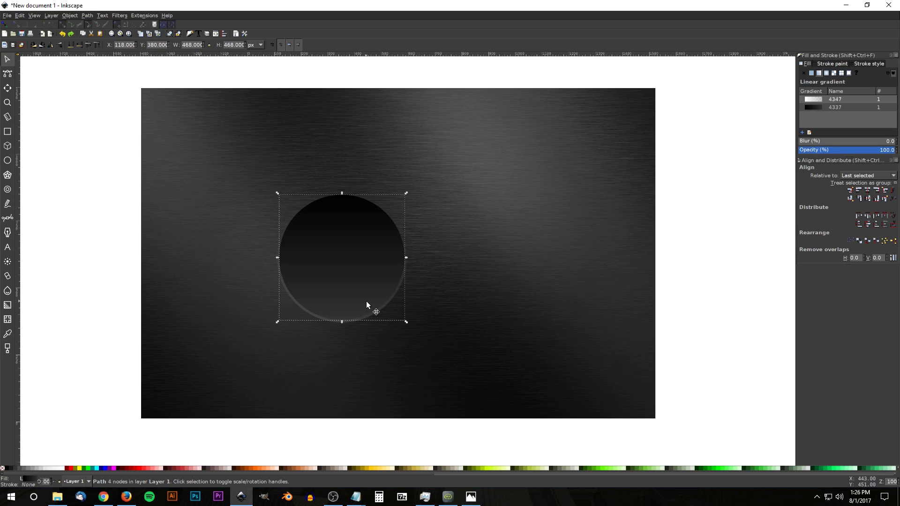
key(ctrl+d)
click(60, 44)
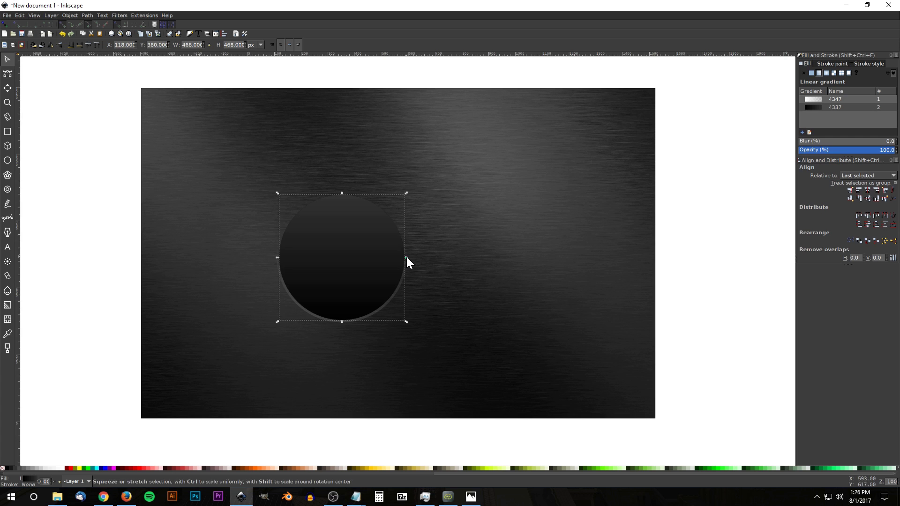
key(ctrl+d)
mouse_move(406, 257)
mouse_down()
mouse_move(392, 260)
mouse_move(395, 269)
mouse_up()
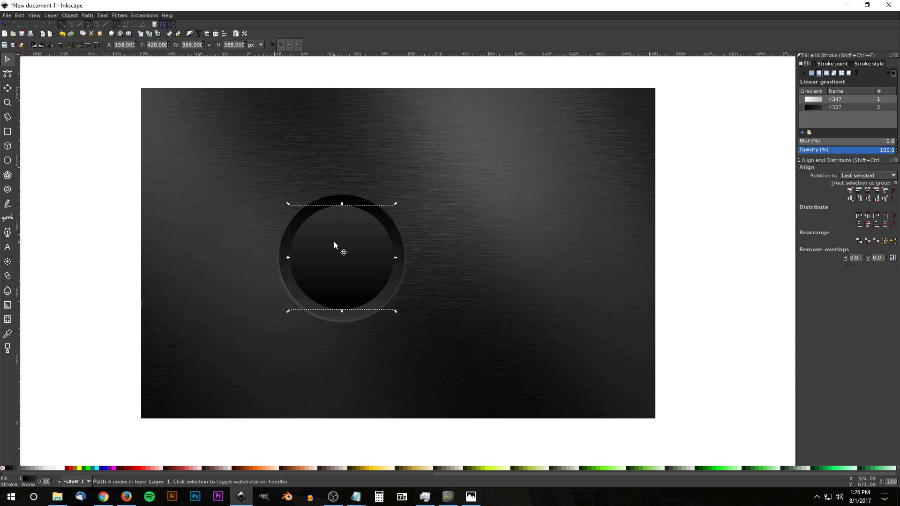
- Fill the 388 px circle with solid black and blur it by 2%
click(7, 468)
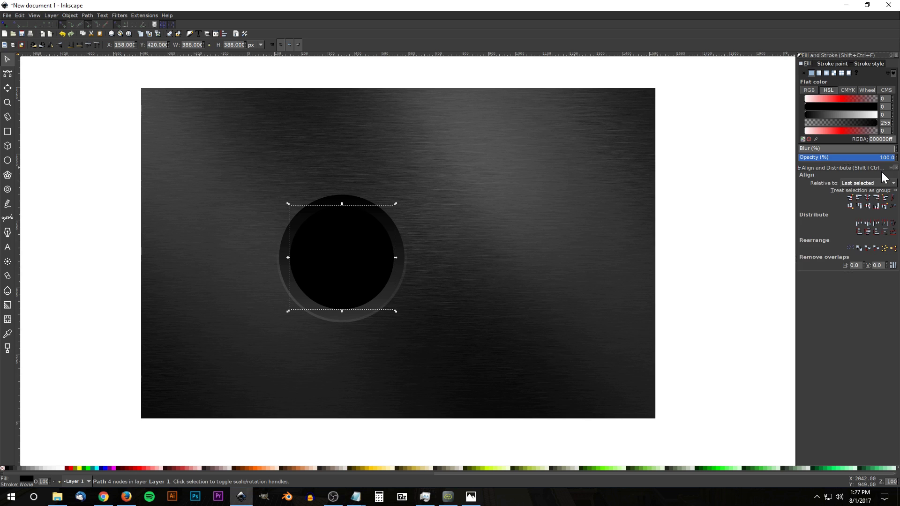
key(Return)
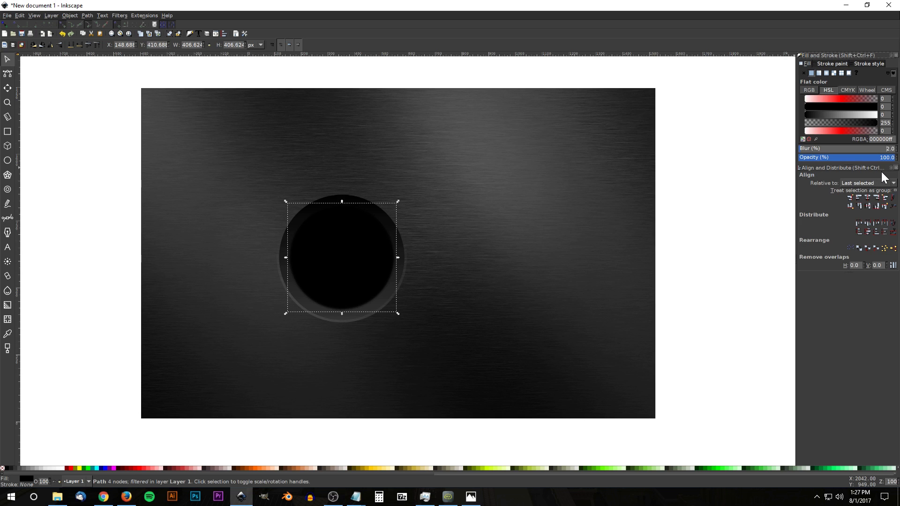
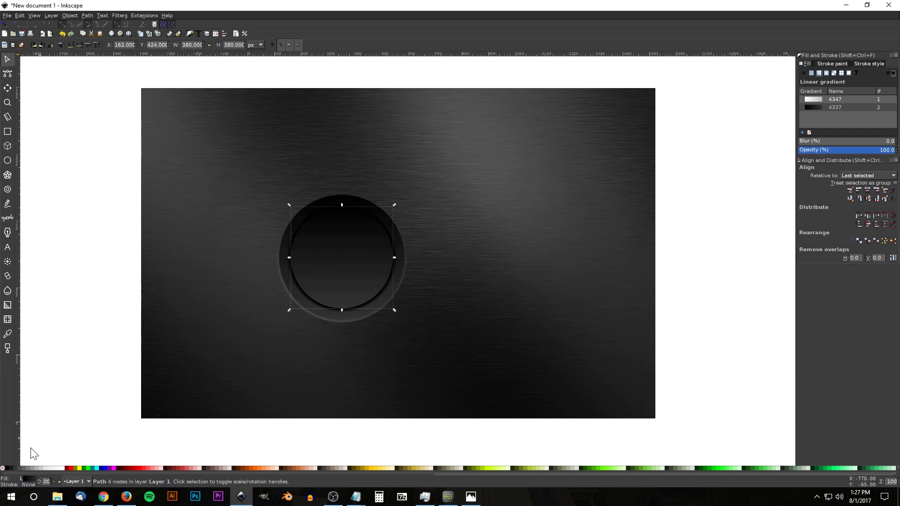
- Give the 380 px circle a radial gradient fill from 1a1a1a at the centre to fully opaque 333333 at the edge
click(12, 467)
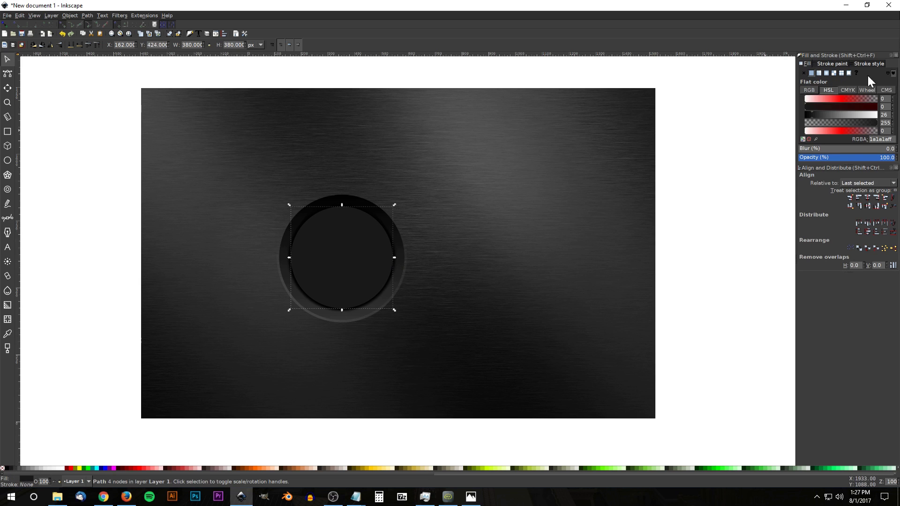
click(825, 74)
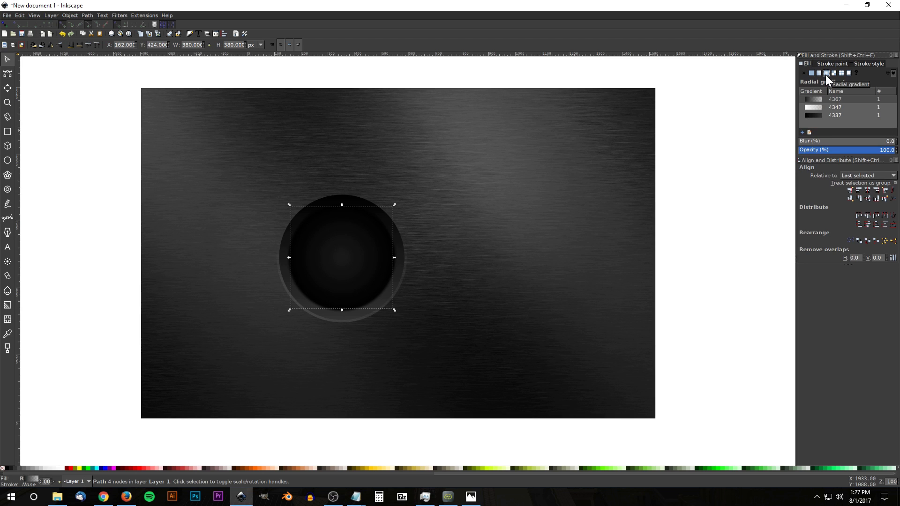
click(7, 305)
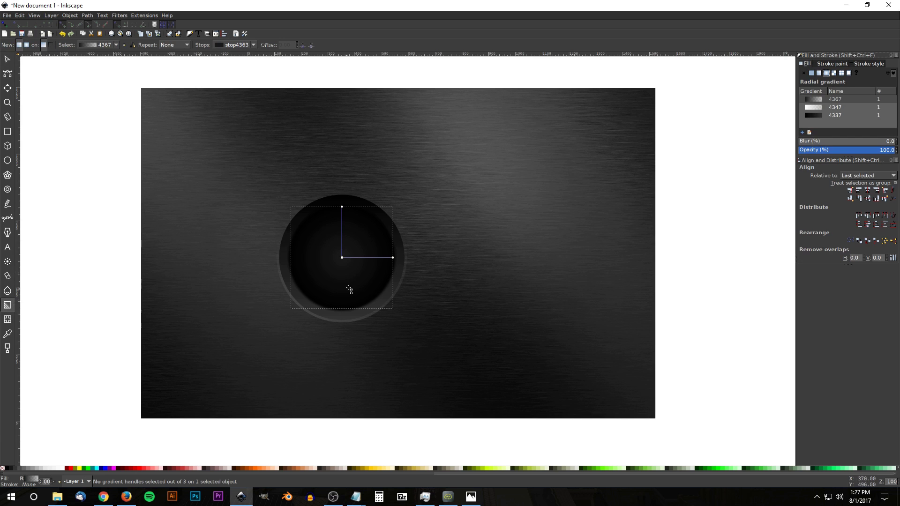
click(393, 257)
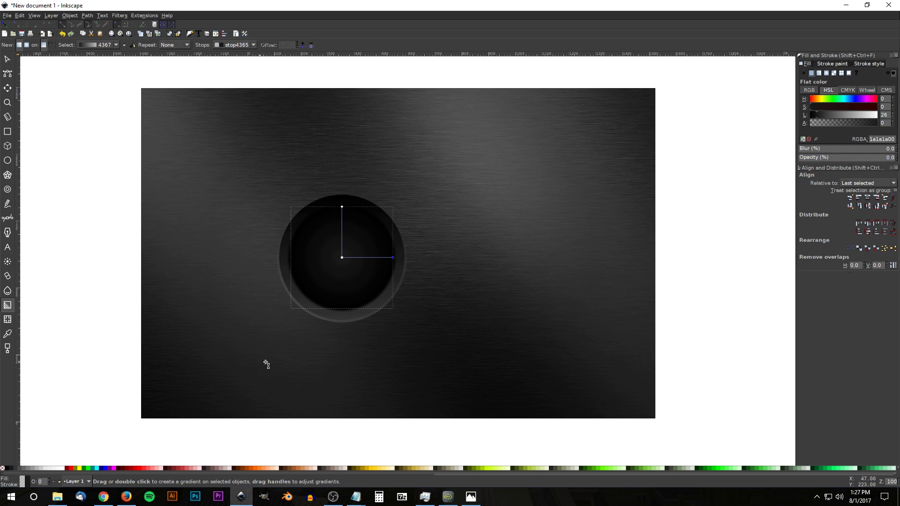
click(15, 468)
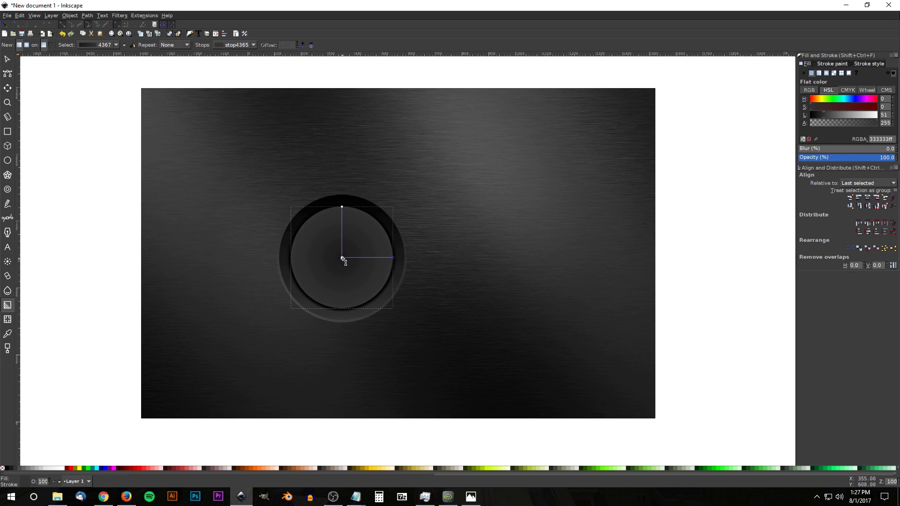
- Move the radial gradient's centre to the circle's upper edge, roughly double its radius, and compare with the thumbnail.png reference
drag(342, 258, 343, 203)
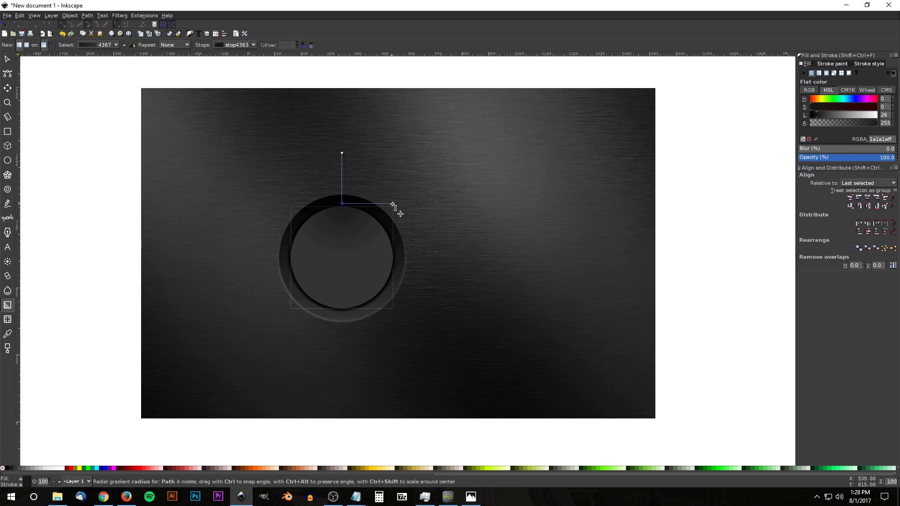
drag(394, 204, 440, 203)
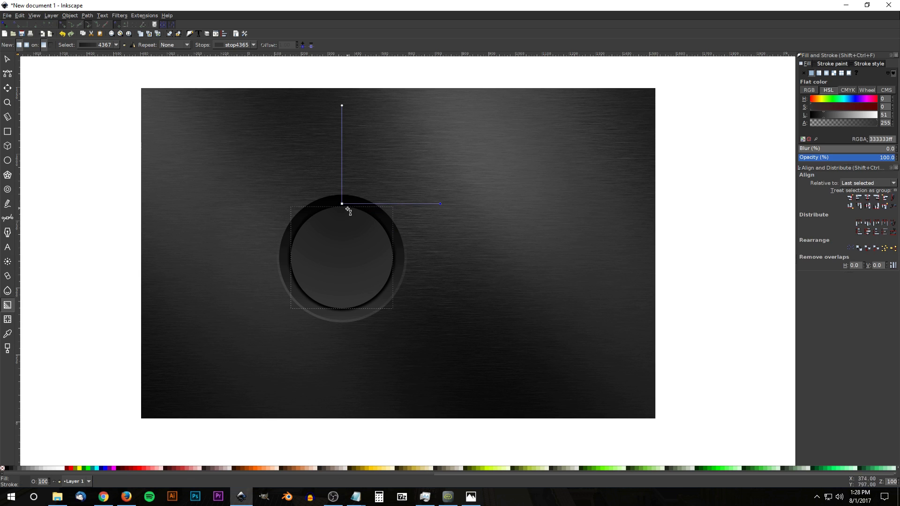
click(471, 496)
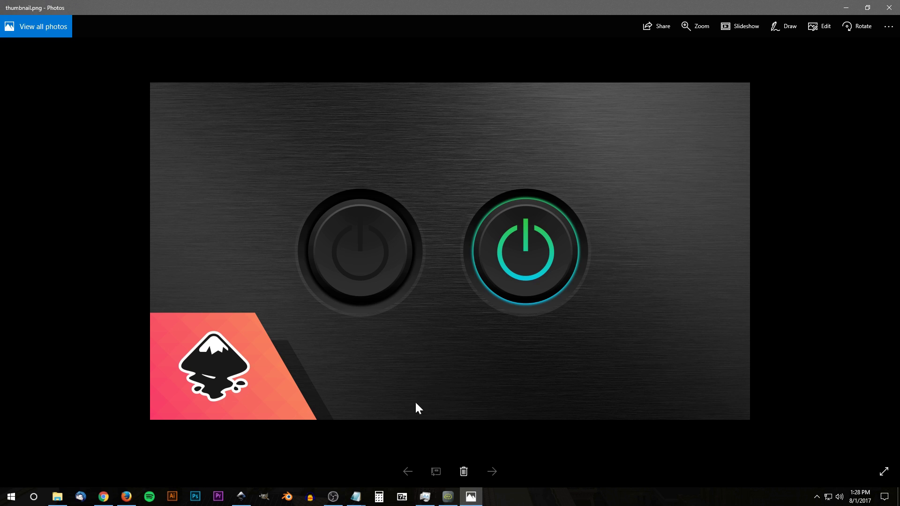
click(241, 502)
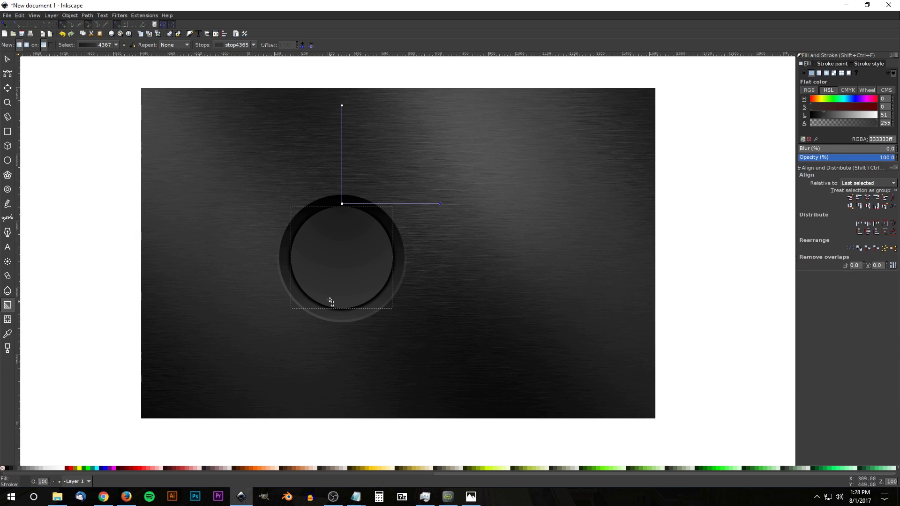
- Darken the radial gradient's centre stop to 171717
click(341, 203)
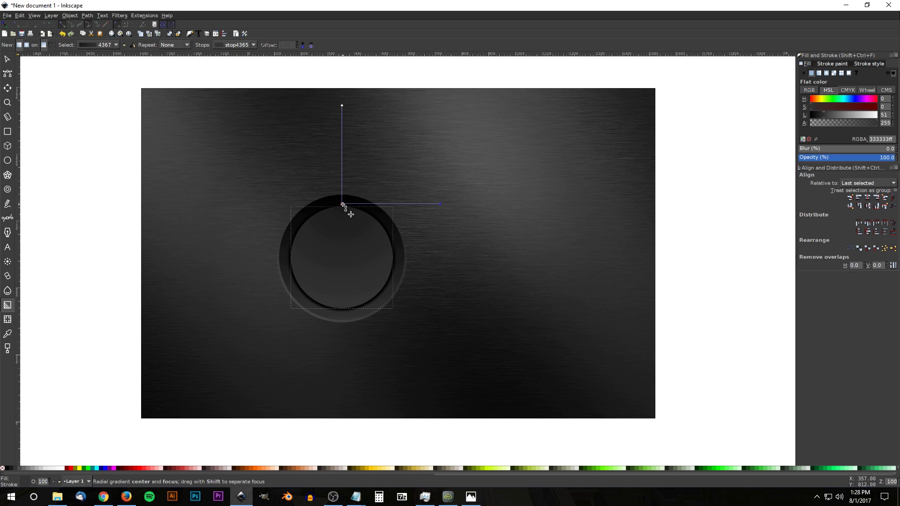
drag(820, 114, 816, 115)
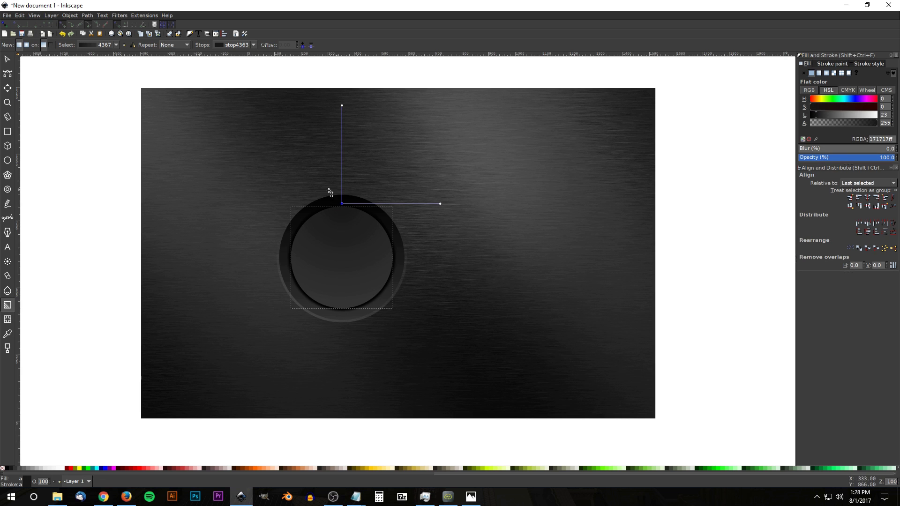
click(7, 60)
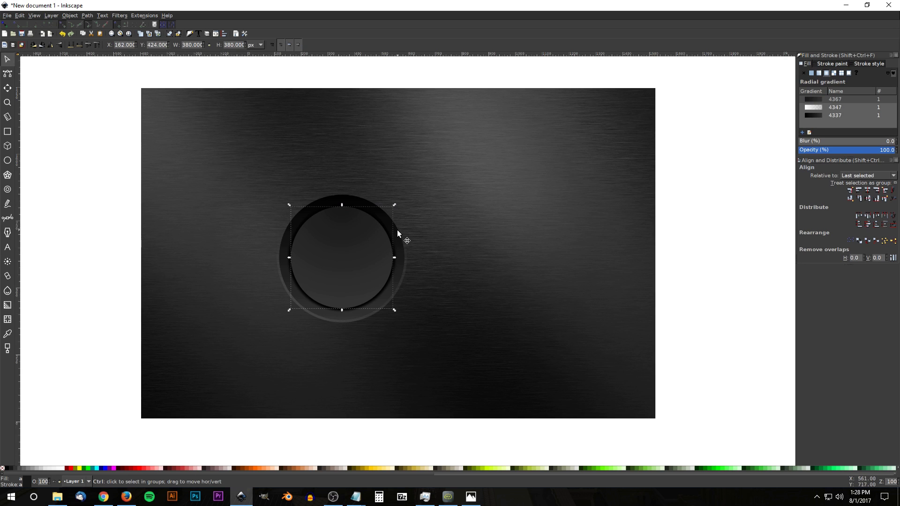
- Duplicate the radial-gradient circle, flip the copy vertically and shrink it about its centre to 324 px
key(ctrl+d)
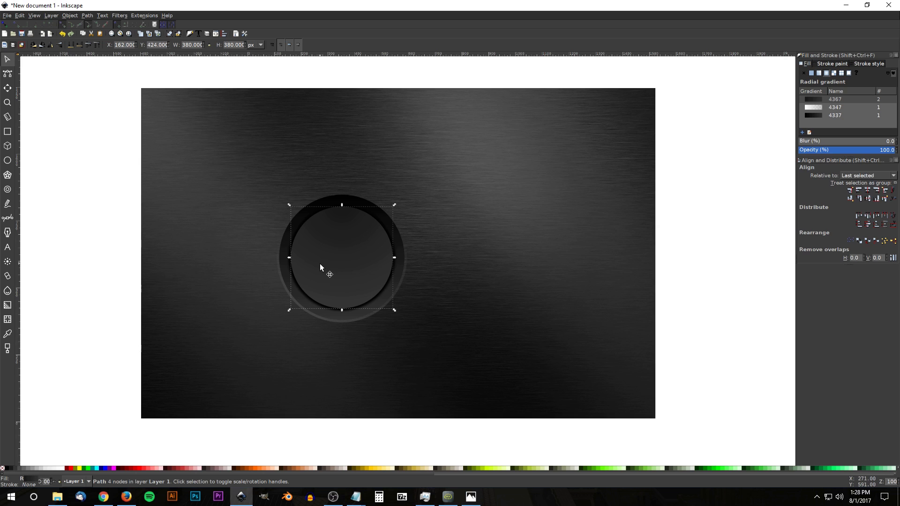
click(59, 45)
drag(395, 256, 387, 261)
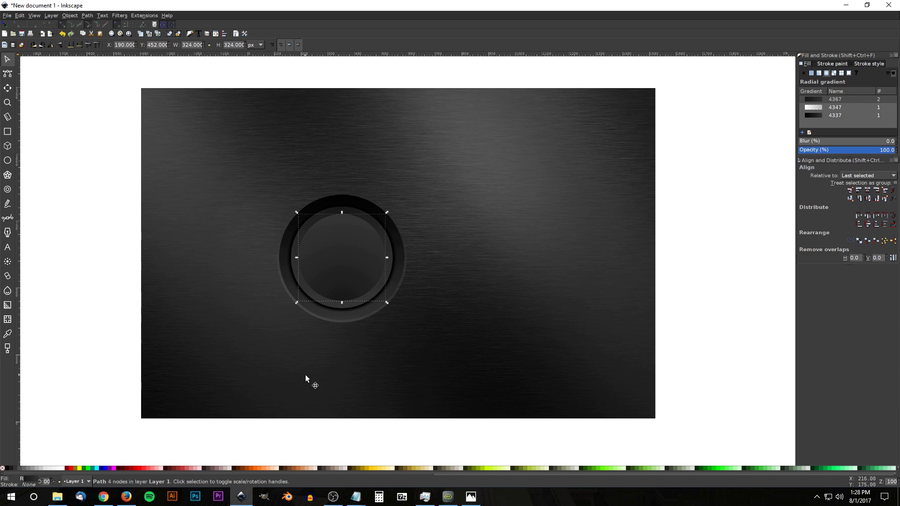
- Flip the 324 px circle vertically so the dark part of its gradient is uppermost, keeping its reduced size
key(ctrl+z)
click(60, 45)
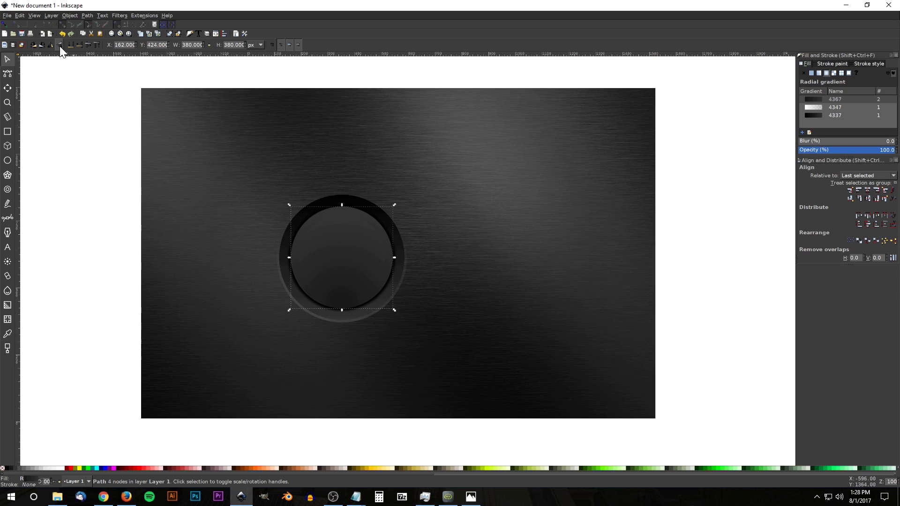
key(ctrl+shift+z)
click(59, 44)
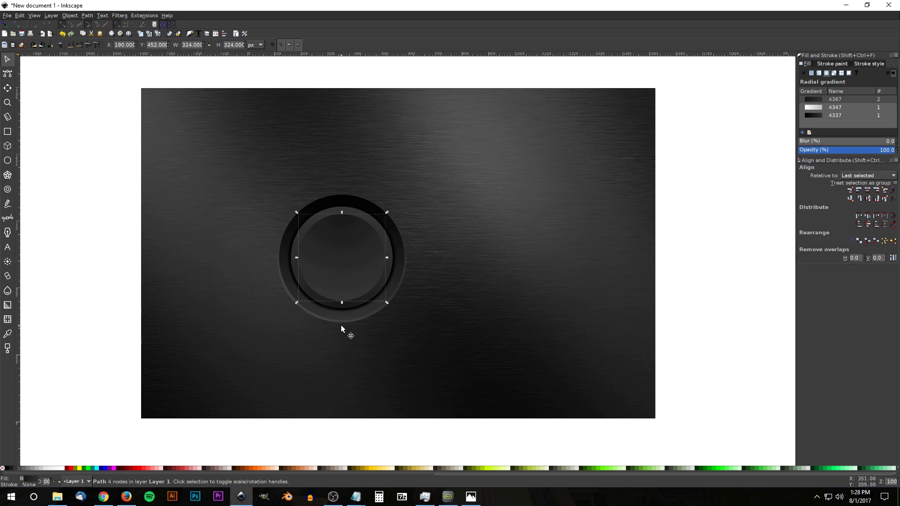
click(406, 271)
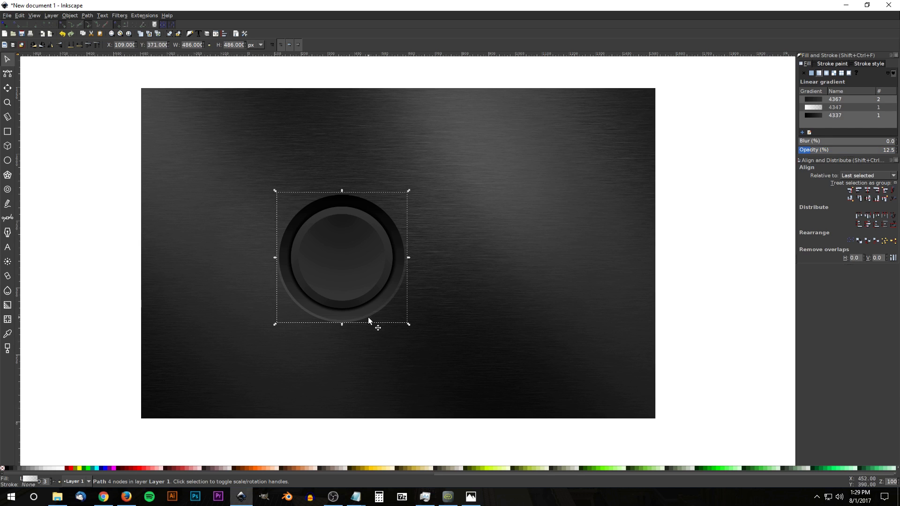
drag(368, 317, 529, 268)
key(ctrl+z)
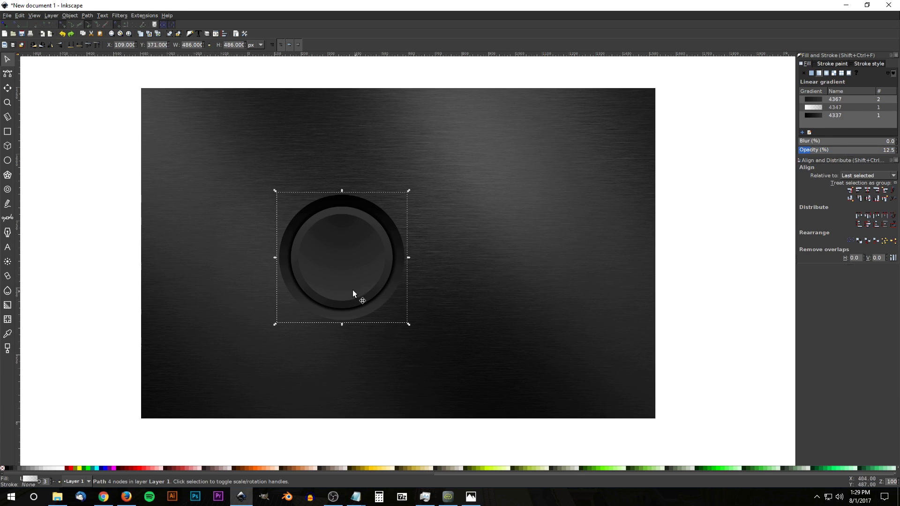
scroll(363, 293, up, 1)
scroll(362, 293, down, 1)
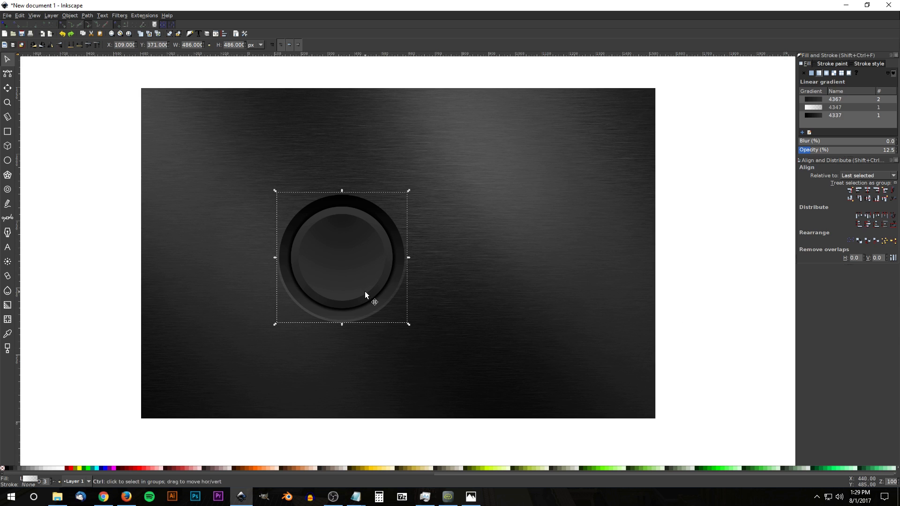
- Duplicate the 486 px faint linear-gradient circle, shrink the copy about its centre to 342 px and flip it vertically
key(ctrl+shift+v)
drag(409, 257, 389, 259)
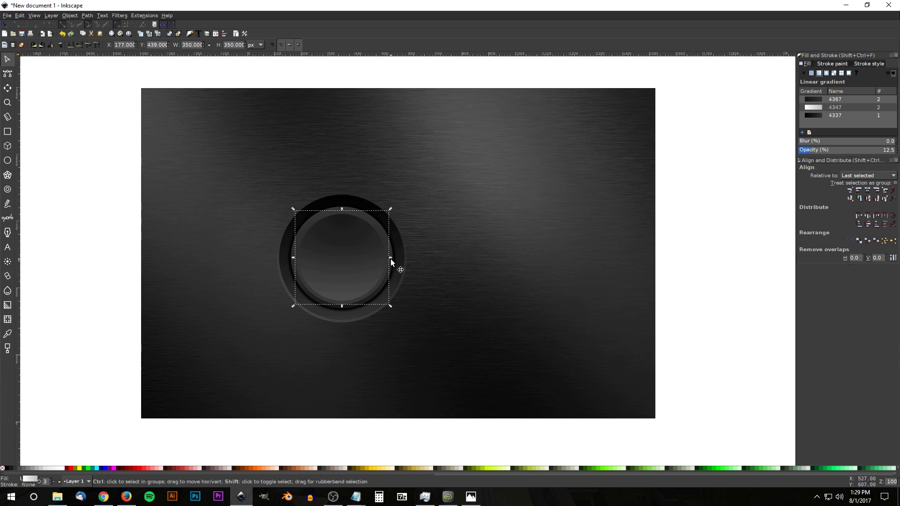
click(77, 44)
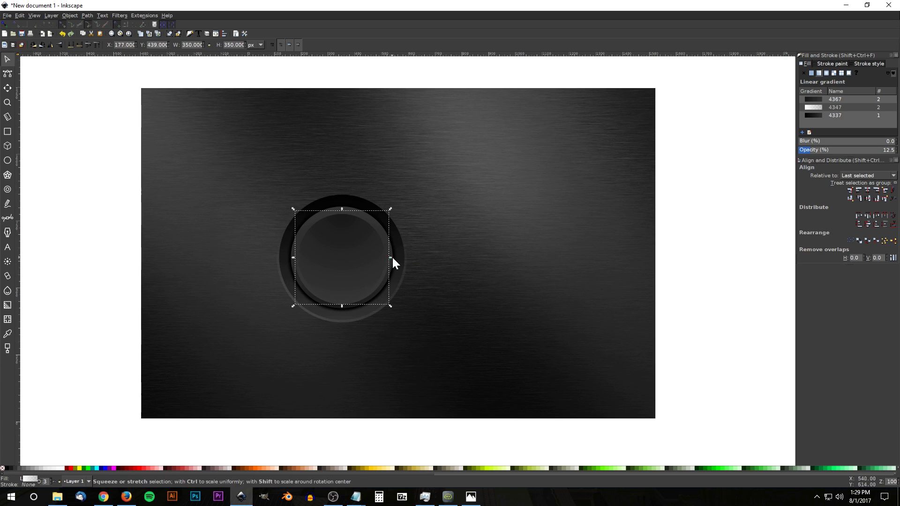
drag(390, 257, 389, 257)
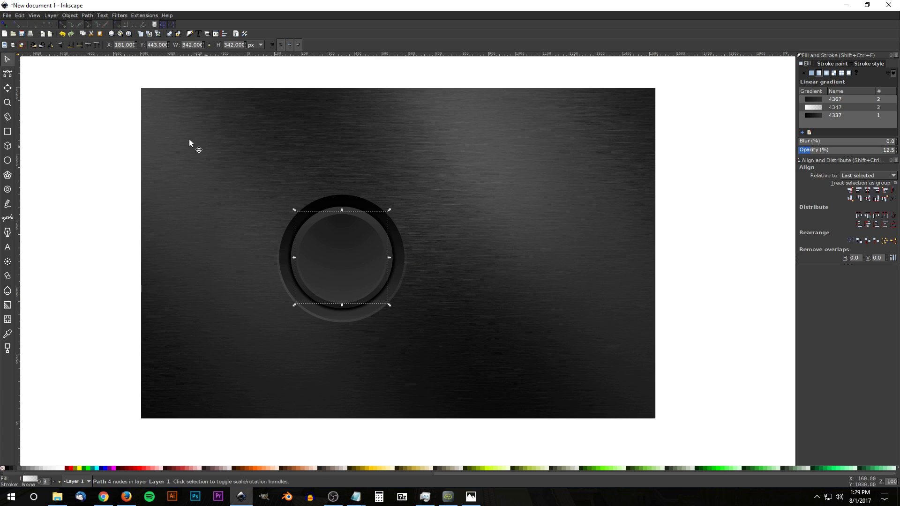
click(59, 46)
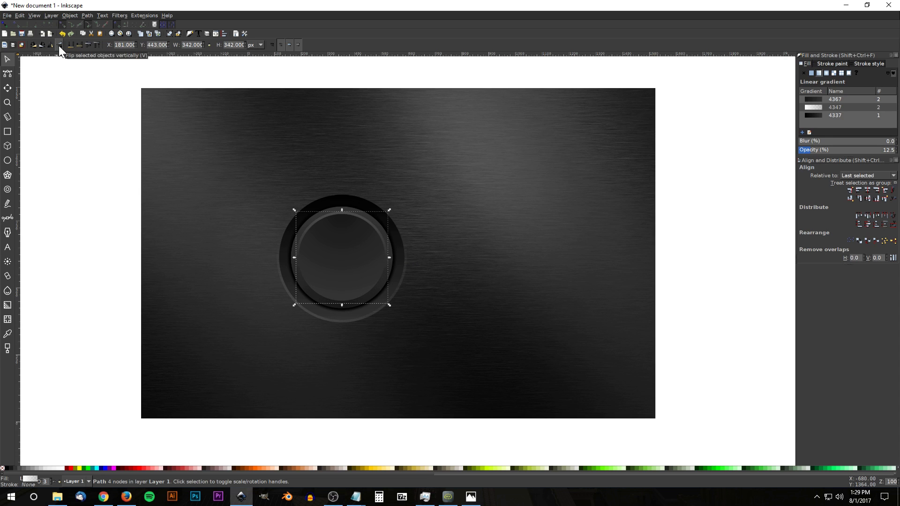
scroll(351, 253, right, 2)
click(741, 215)
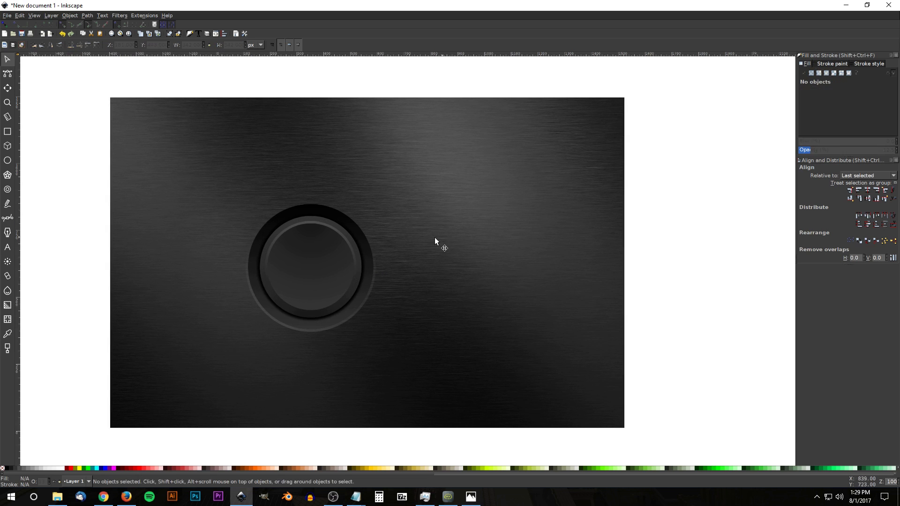
- Compare with the thumbnail.png reference and enlarge the button's inner circles together about their centre to about 436 px
drag(416, 253, 464, 245)
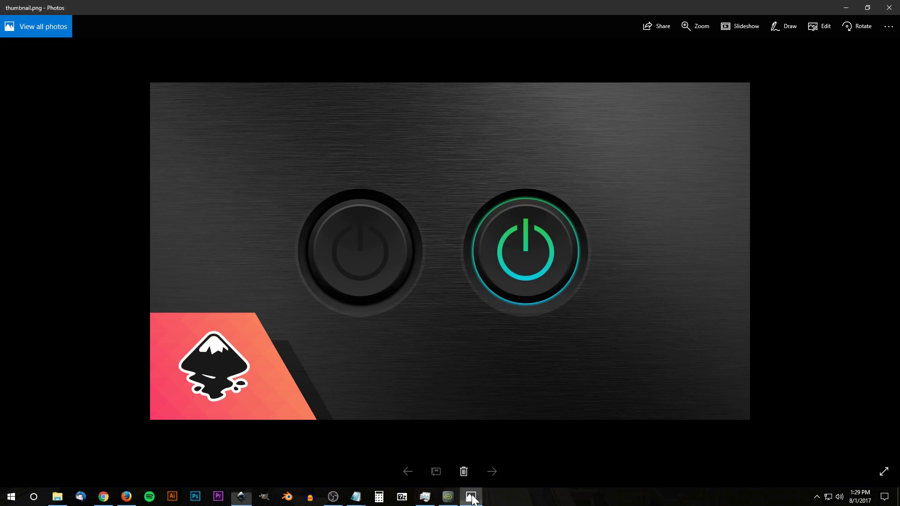
click(470, 496)
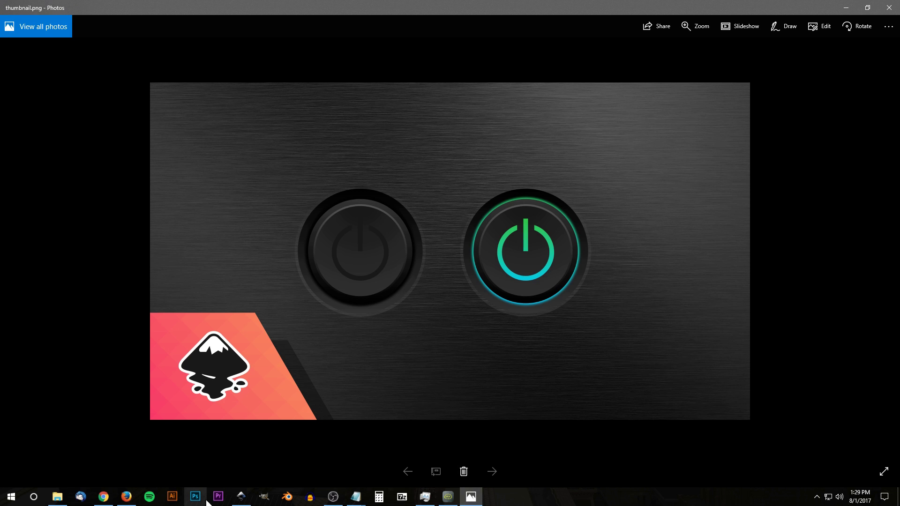
click(247, 496)
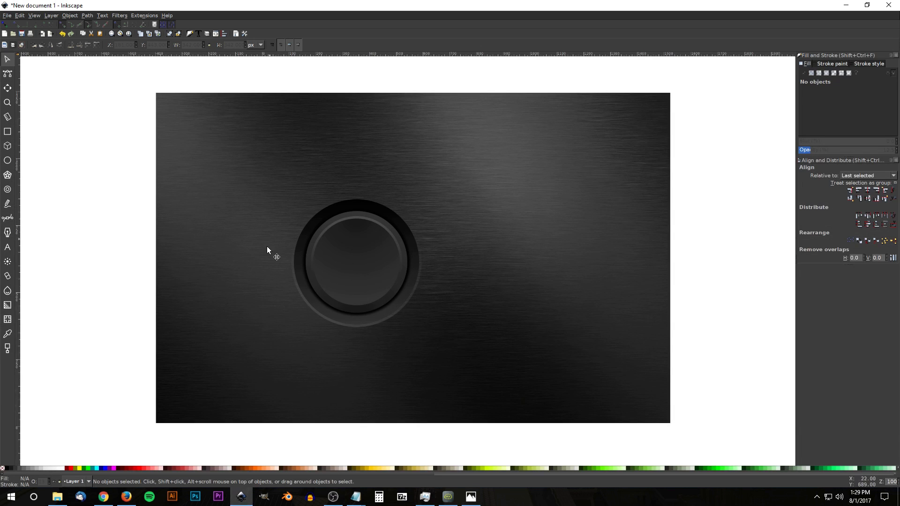
scroll(408, 336, down, 2)
scroll(353, 299, up, 1)
drag(108, 160, 478, 417)
drag(552, 437, 221, 169)
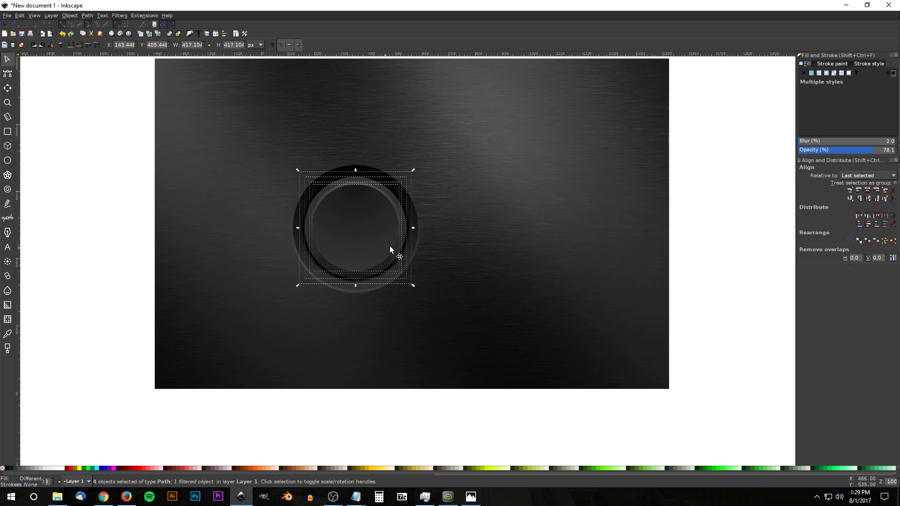
key(period)
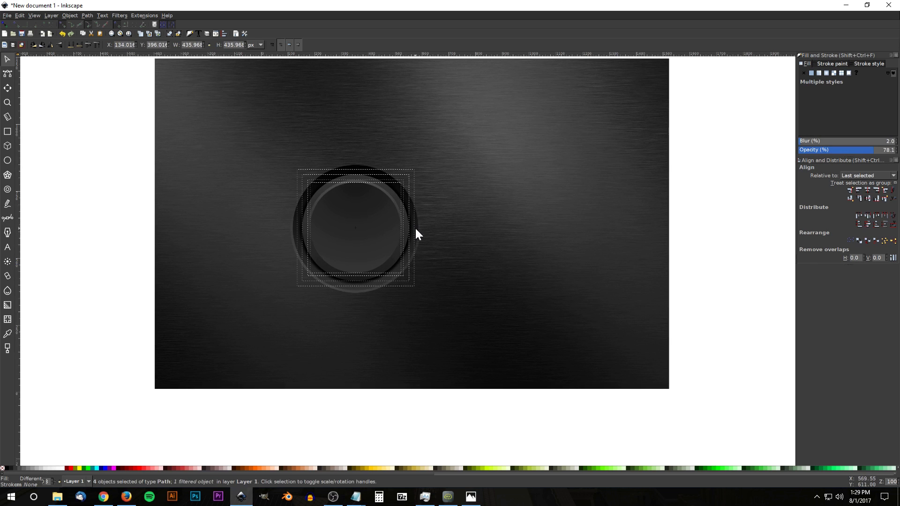
click(415, 227)
click(337, 380)
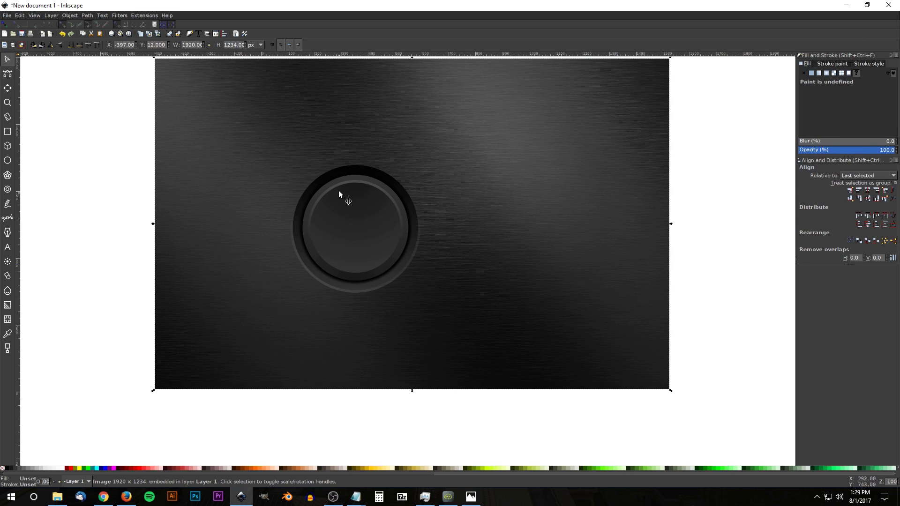
- Shrink the button's two innermost circles together about their centre to about 336 px
click(354, 180)
shift+click(353, 178)
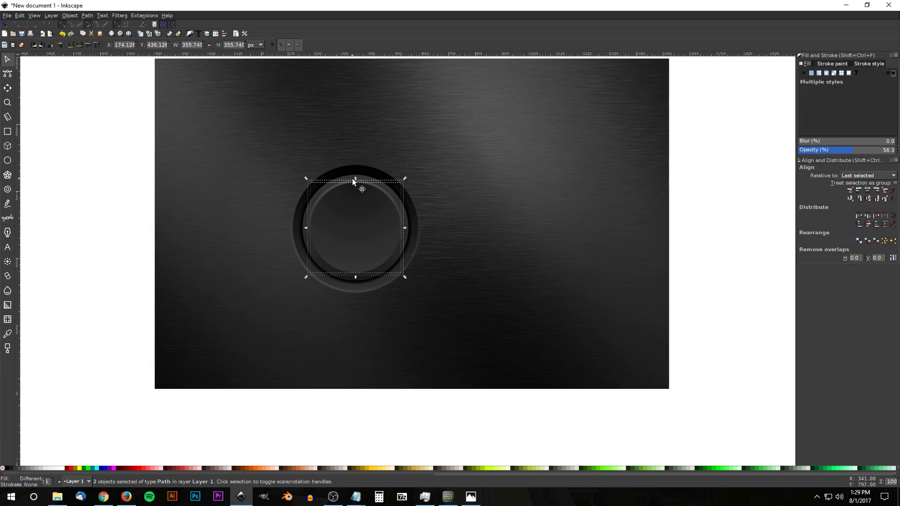
key(comma)
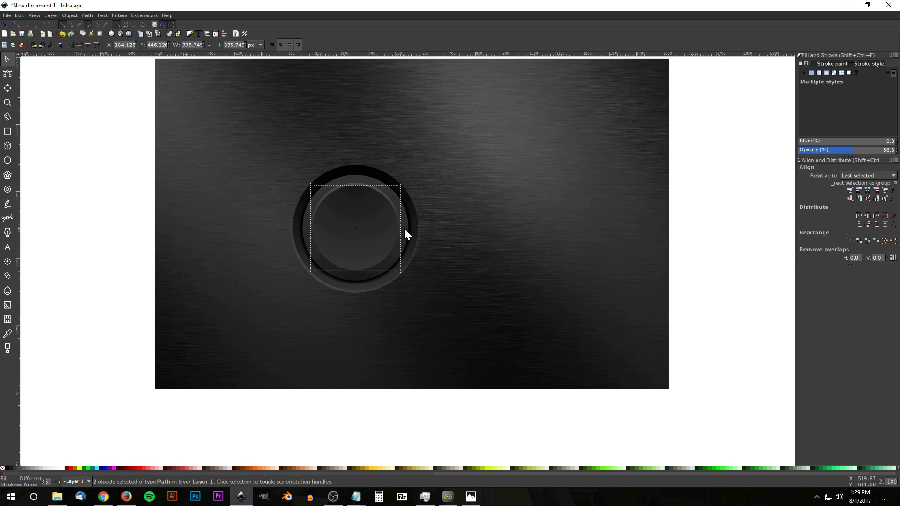
click(403, 227)
click(343, 404)
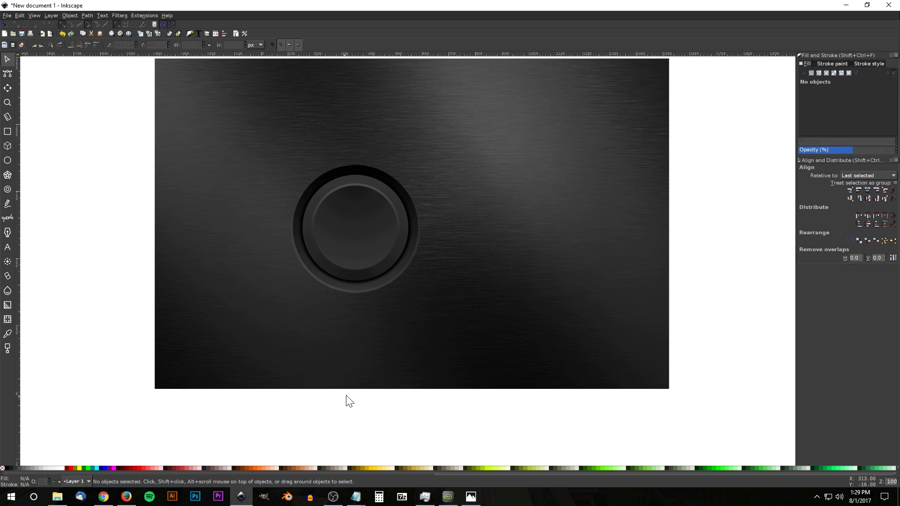
scroll(433, 266, up, 2)
mouse_move(433, 265)
mouse_down()
mouse_move(428, 257)
mouse_move(458, 228)
mouse_up()
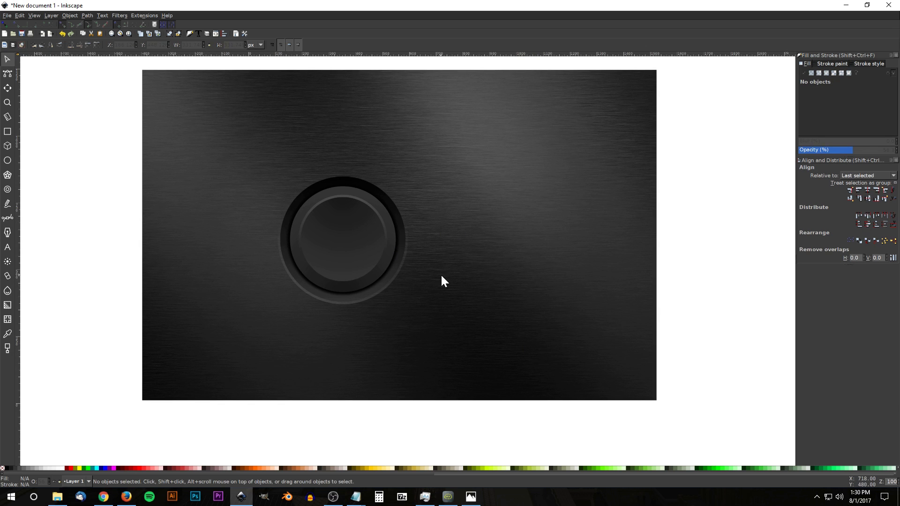
- Turn a copy of the innermost dark circle into an unfilled ring with an F2F2F2 stroke, shrunk about its centre to about 204 px
click(349, 233)
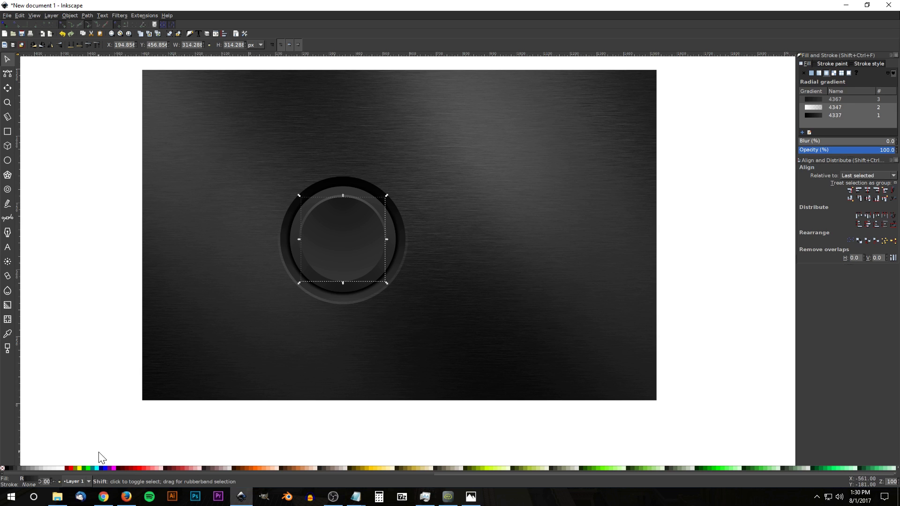
shift+click(52, 469)
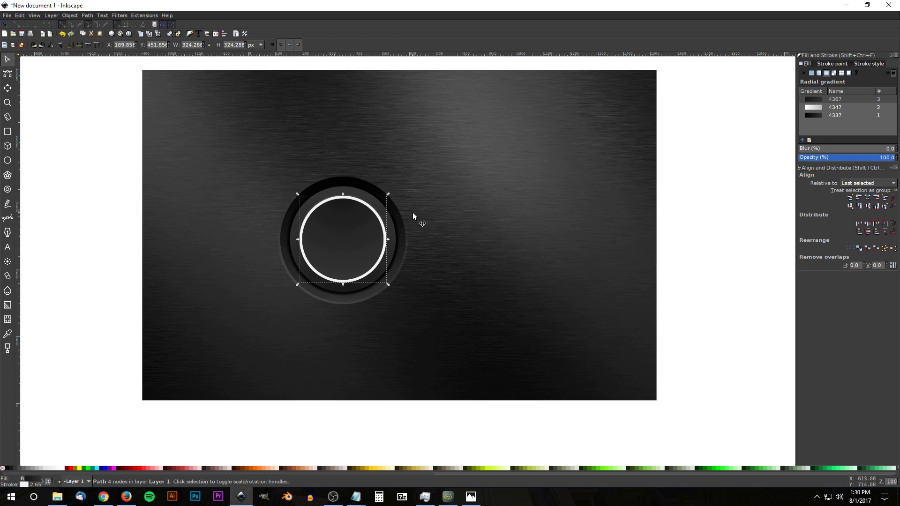
click(3, 468)
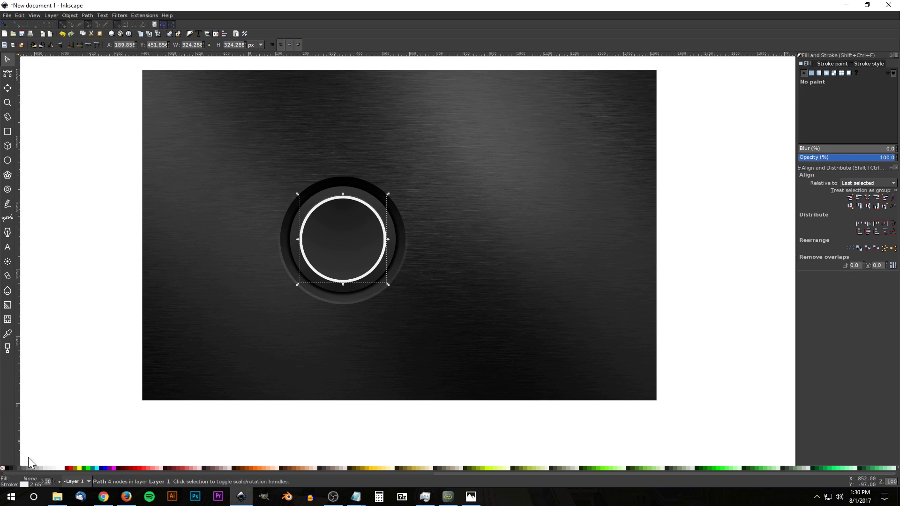
click(274, 45)
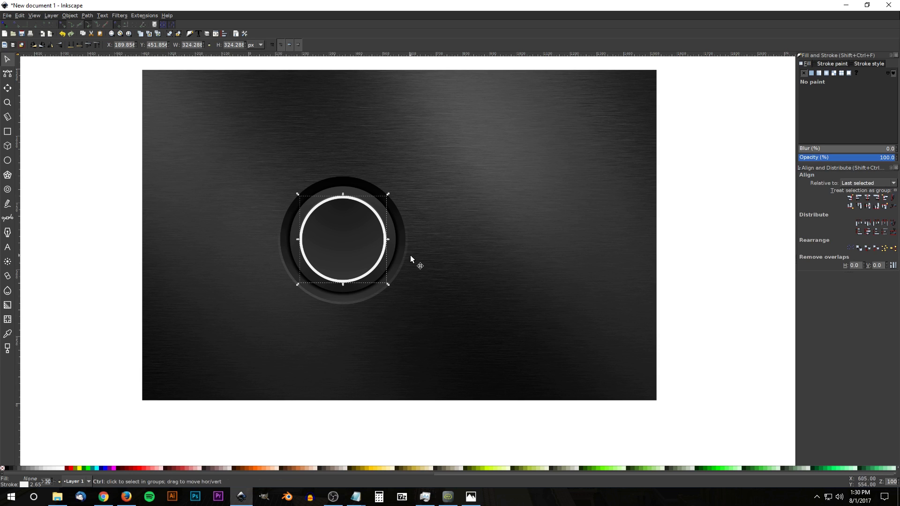
drag(389, 239, 371, 240)
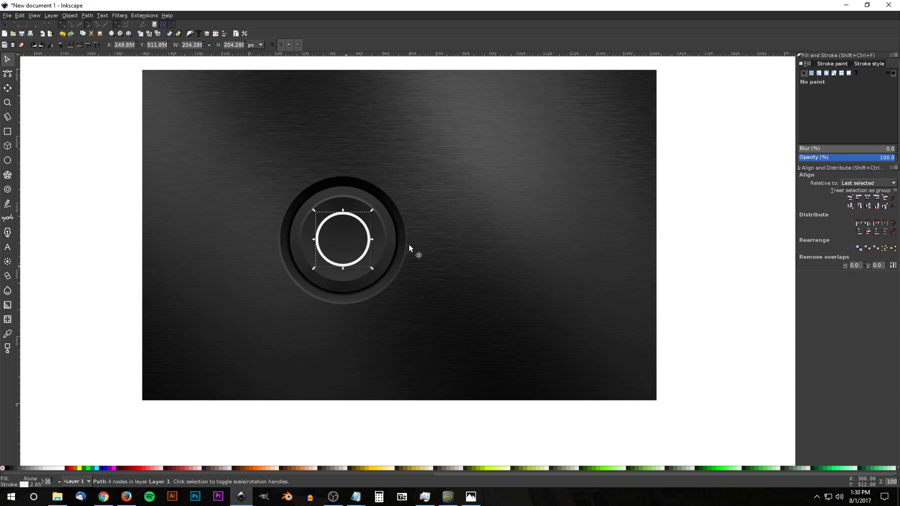
- Set the light ring's stroke width to 15 px and convert its stroke to a path
click(865, 61)
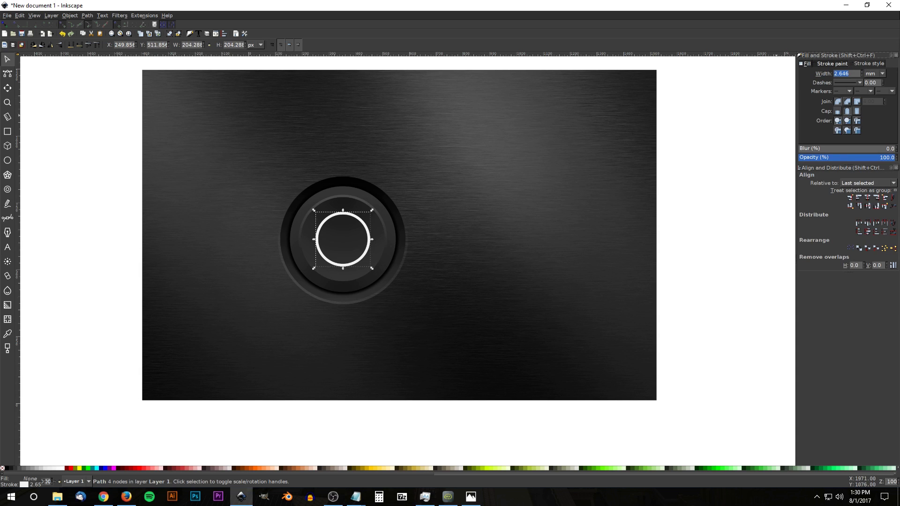
click(876, 73)
click(874, 57)
text(15)
key(Return)
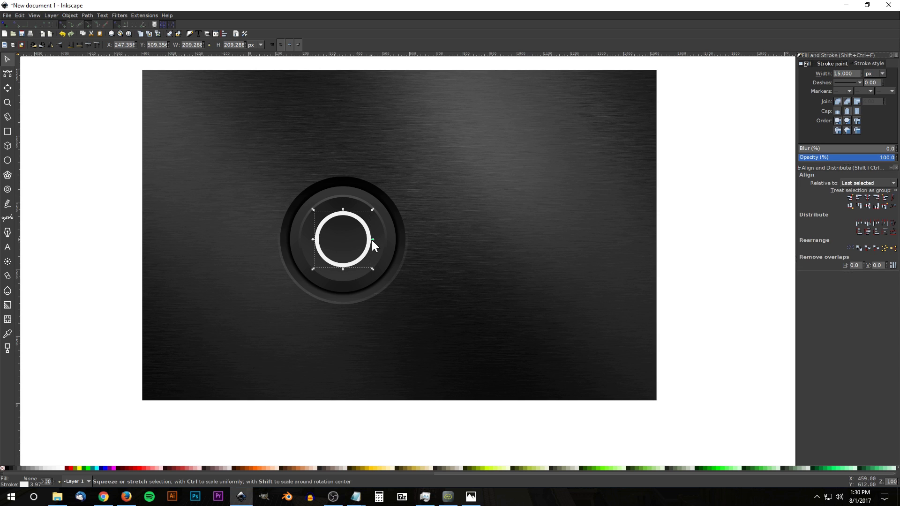
click(87, 15)
click(91, 30)
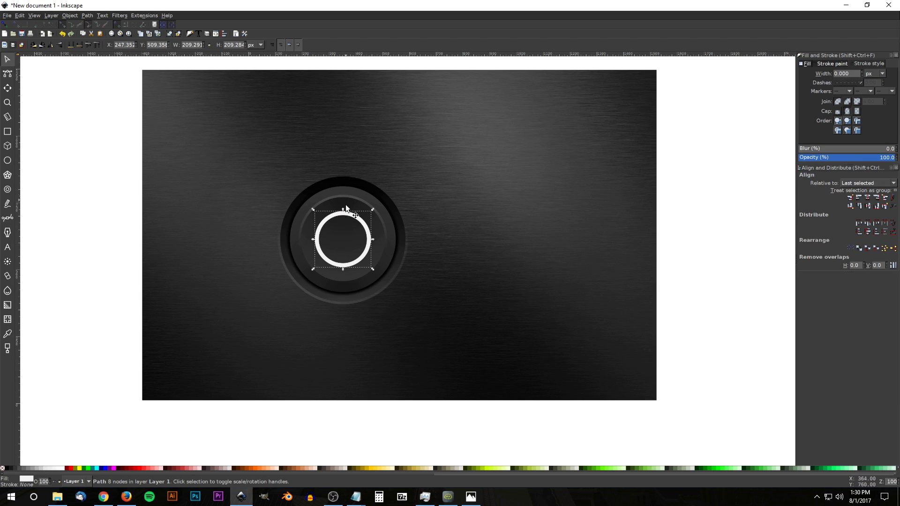
- Draw a tall rectangle about 30 × 284 px on the metal background above and beside the button, with white fill and no stroke
click(7, 133)
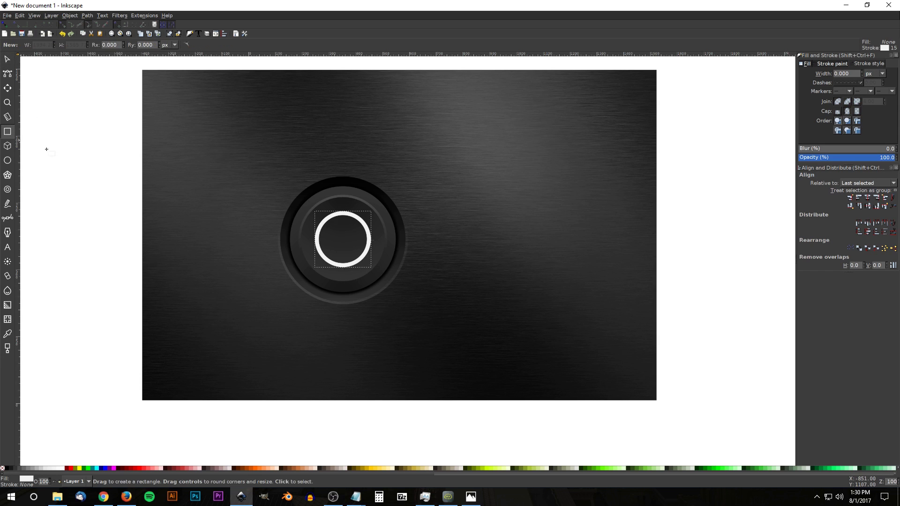
mouse_move(223, 118)
mouse_down()
mouse_move(236, 226)
mouse_move(233, 197)
mouse_up()
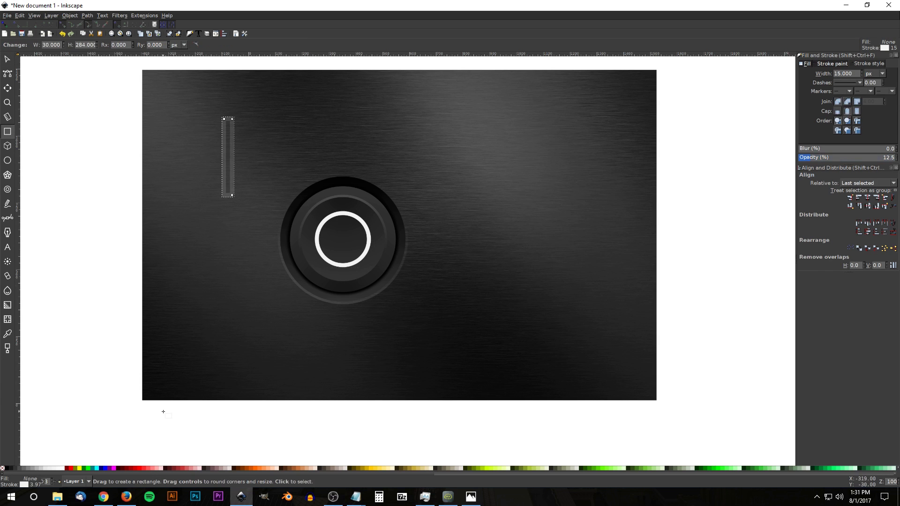
click(61, 468)
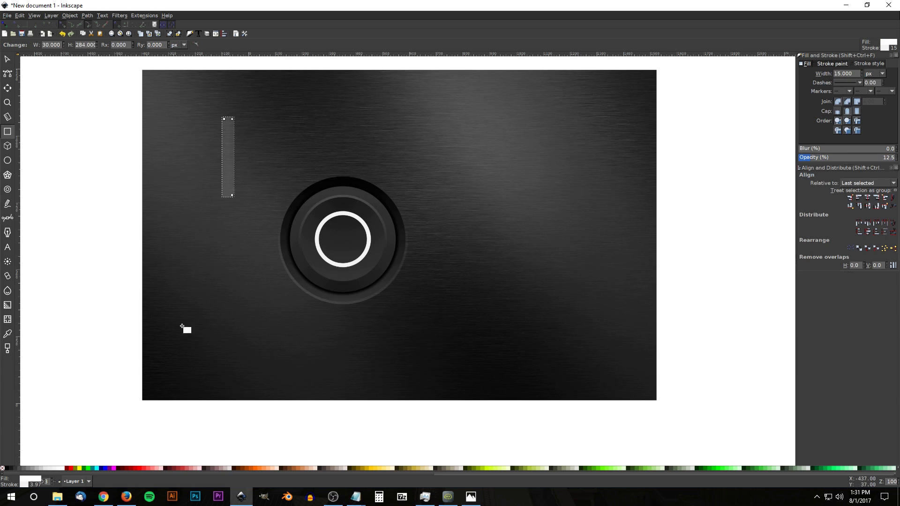
shift+click(2, 468)
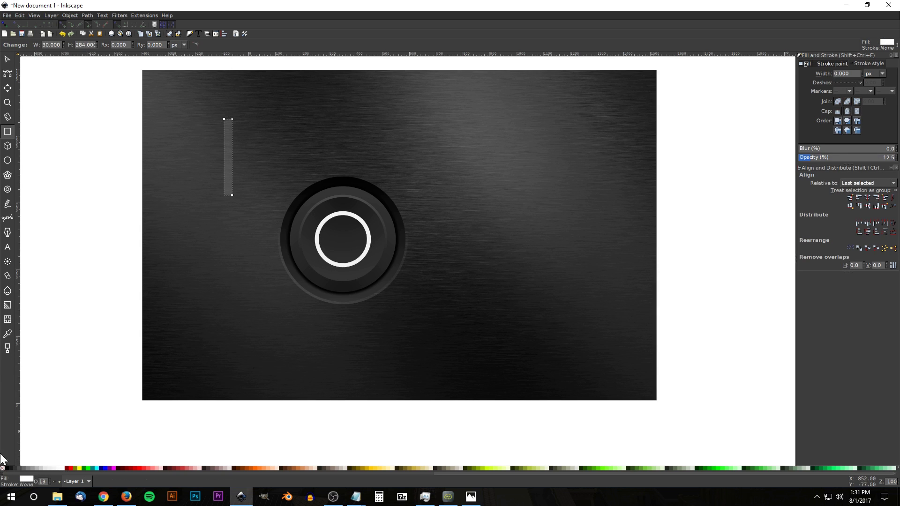
click(6, 57)
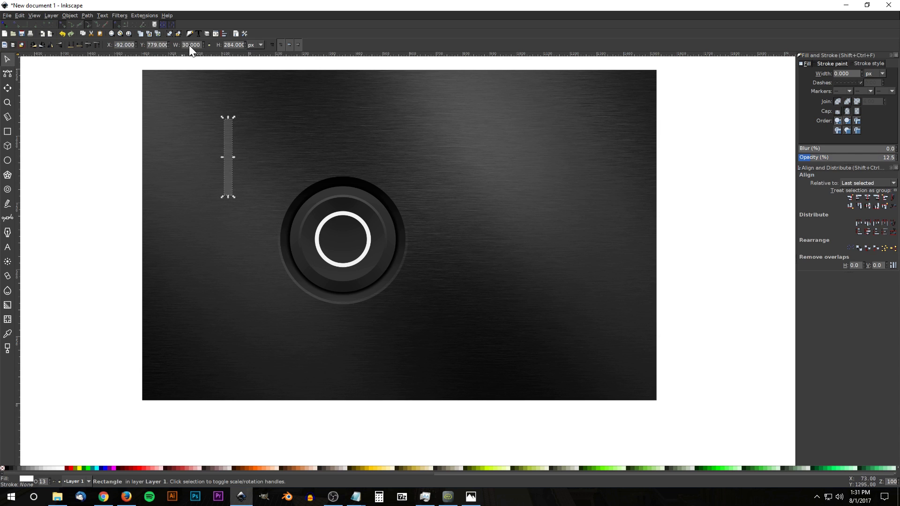
click(335, 217)
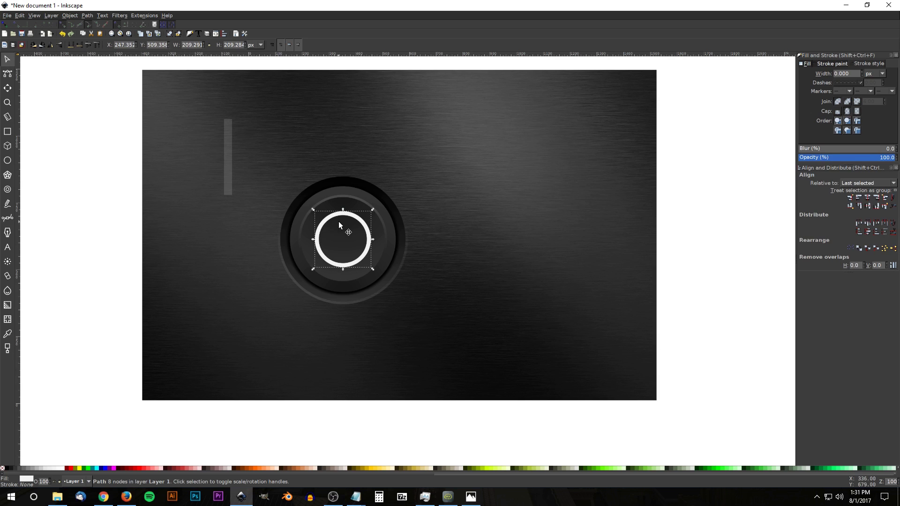
click(825, 65)
click(812, 71)
click(873, 65)
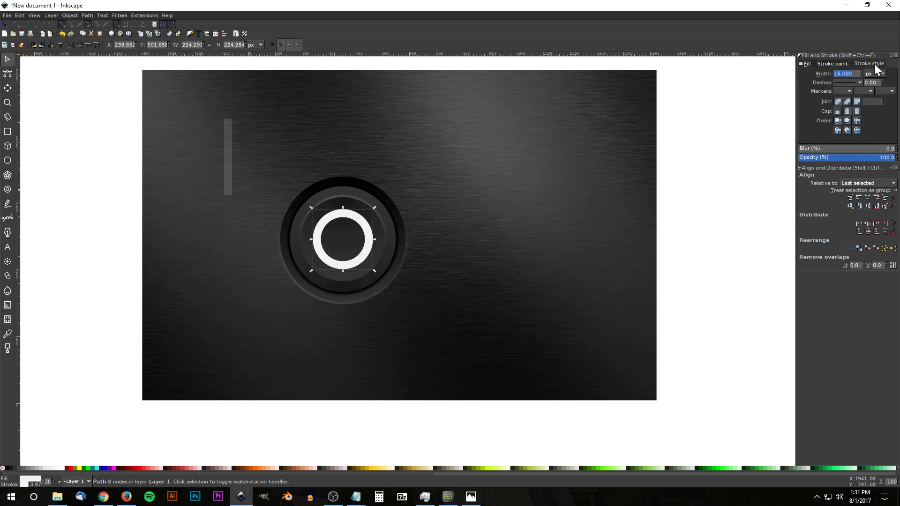
scroll(337, 224, up, 1)
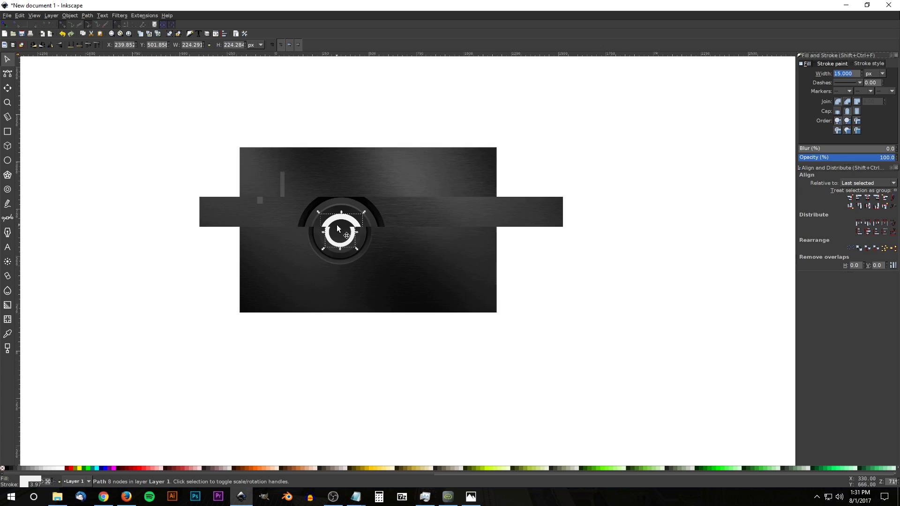
click(831, 64)
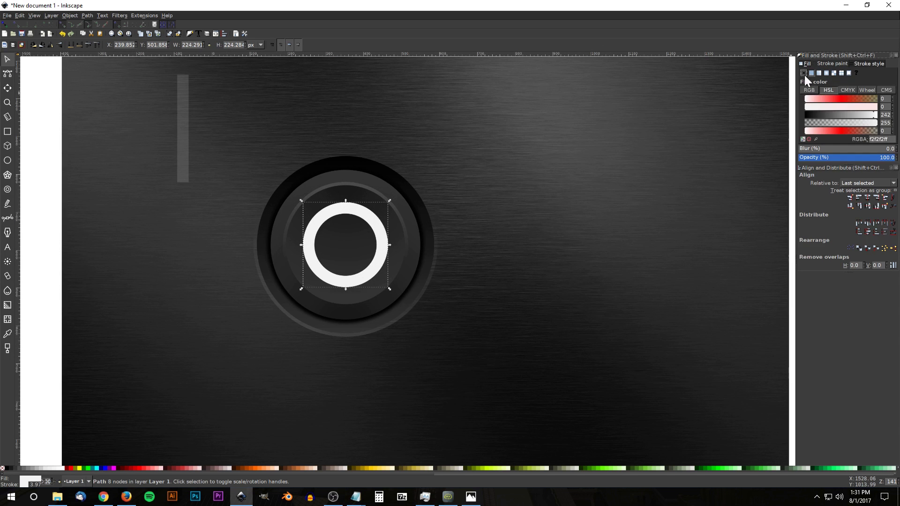
click(804, 74)
click(868, 64)
scroll(389, 238, down, 1)
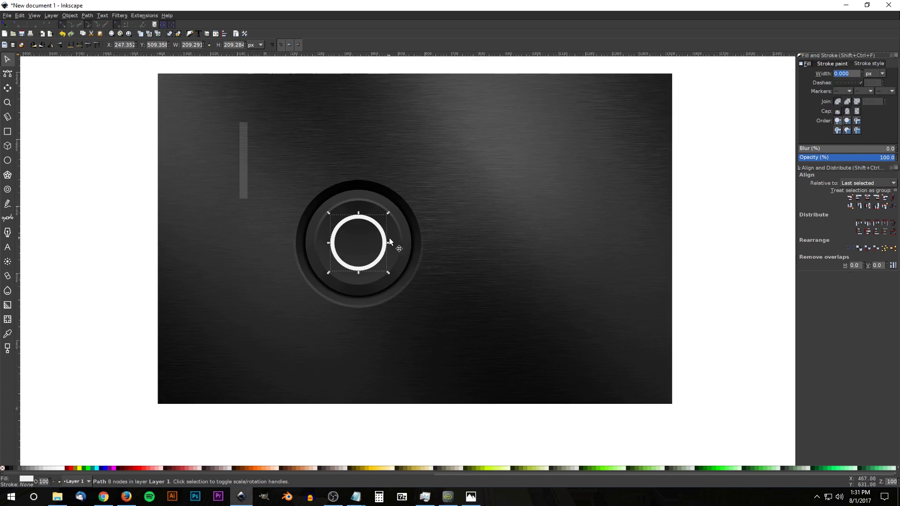
- Place the rectangle, narrowed to 15 px, centred across the upper part of the light ring and set its opacity to 100%
click(248, 142)
click(244, 132)
drag(244, 132, 248, 143)
triple_click(183, 45)
text(15)
key(Return)
drag(243, 189, 357, 235)
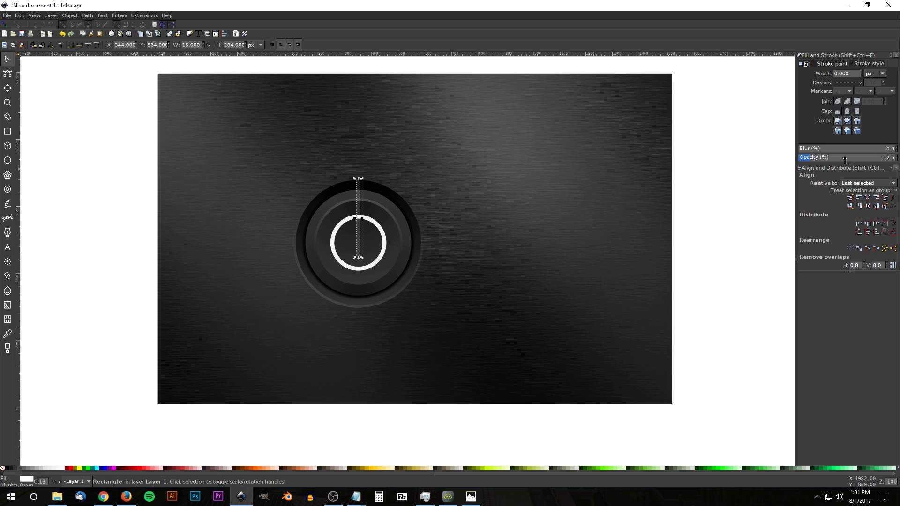
drag(839, 159, 897, 159)
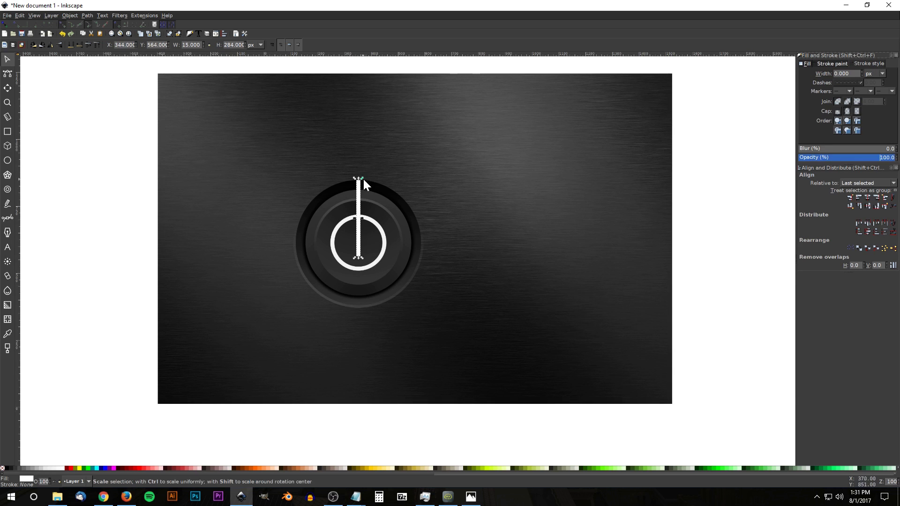
- Shorten the white bar to 120 px, running from the ring's centre to just above its upper edge, and centre it horizontally on the ring
drag(357, 178, 358, 209)
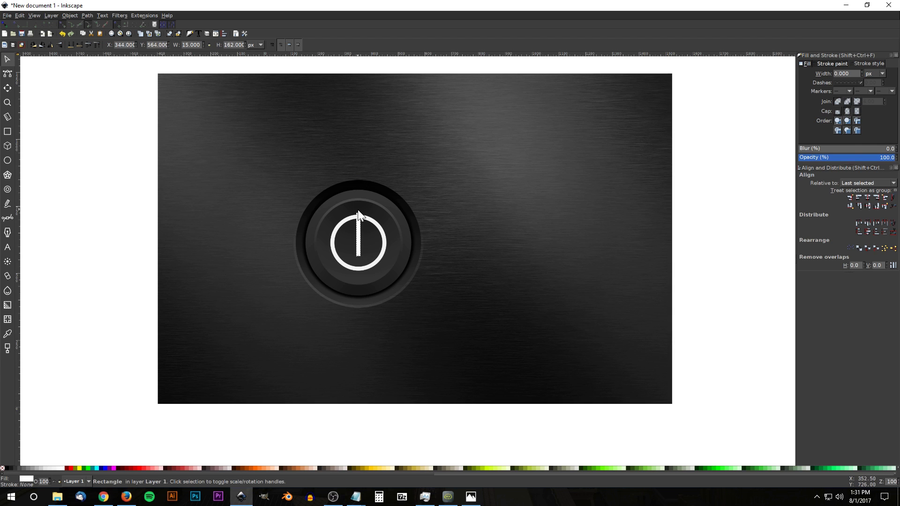
drag(358, 257, 361, 233)
shift+click(384, 230)
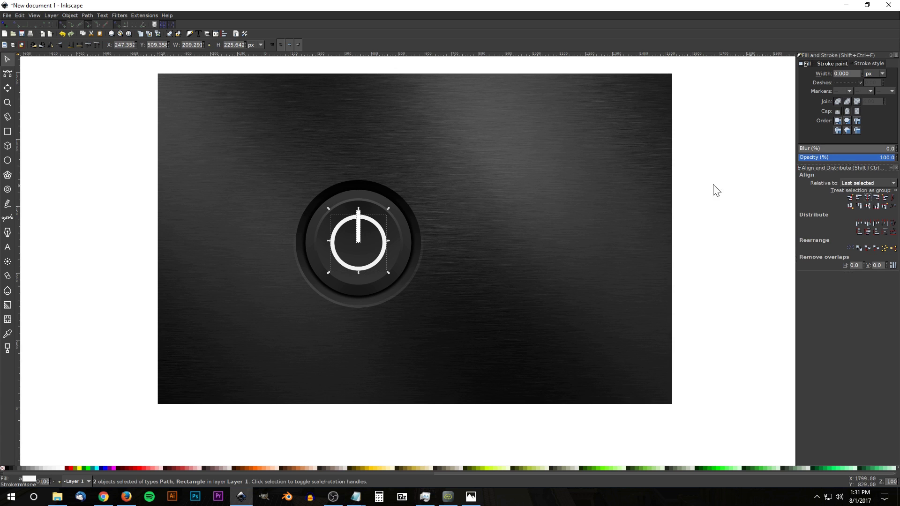
click(693, 183)
drag(565, 161, 592, 177)
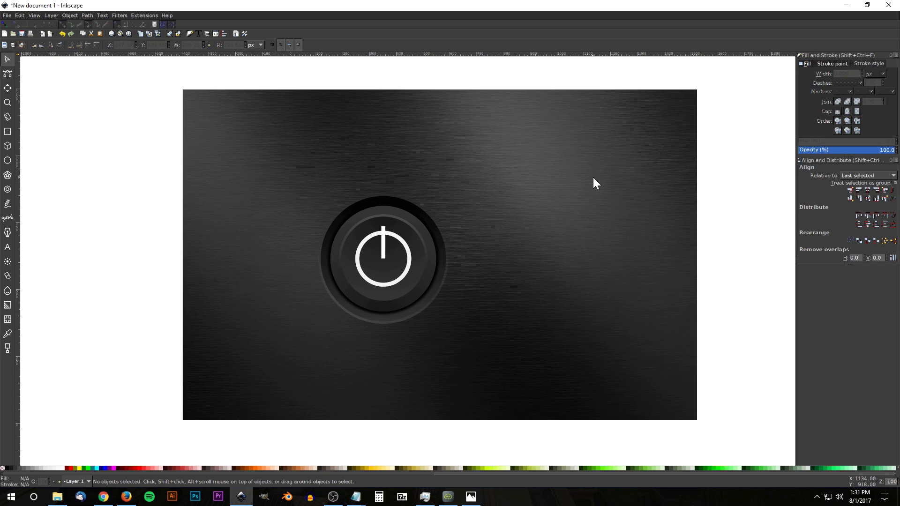
- Duplicate the white bar, give the copy a dark grey fill and widen it on both sides to about 60 px
click(375, 249)
click(385, 242)
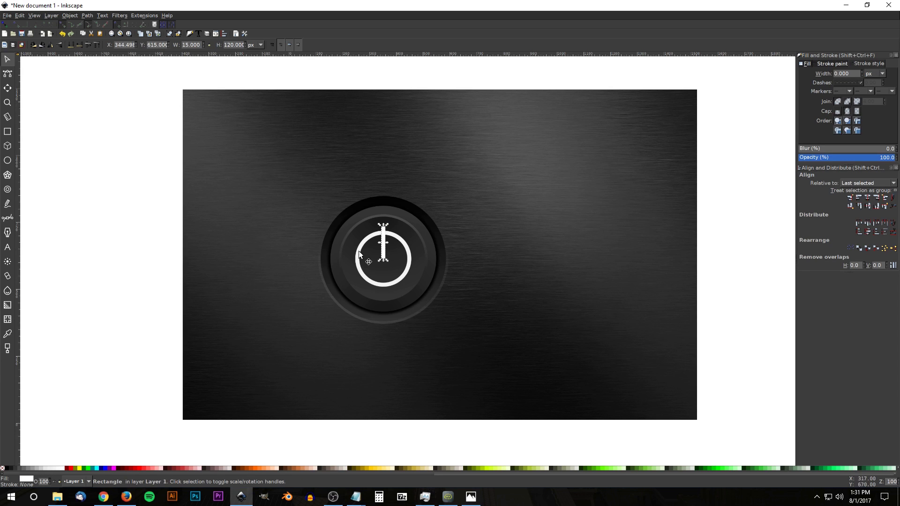
click(3, 467)
drag(386, 242, 407, 243)
scroll(386, 241, up, 4)
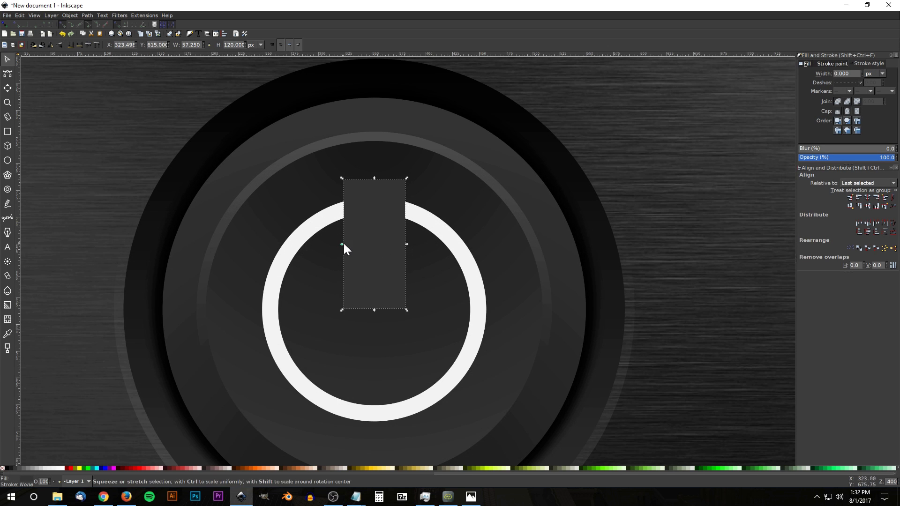
drag(341, 243, 336, 243)
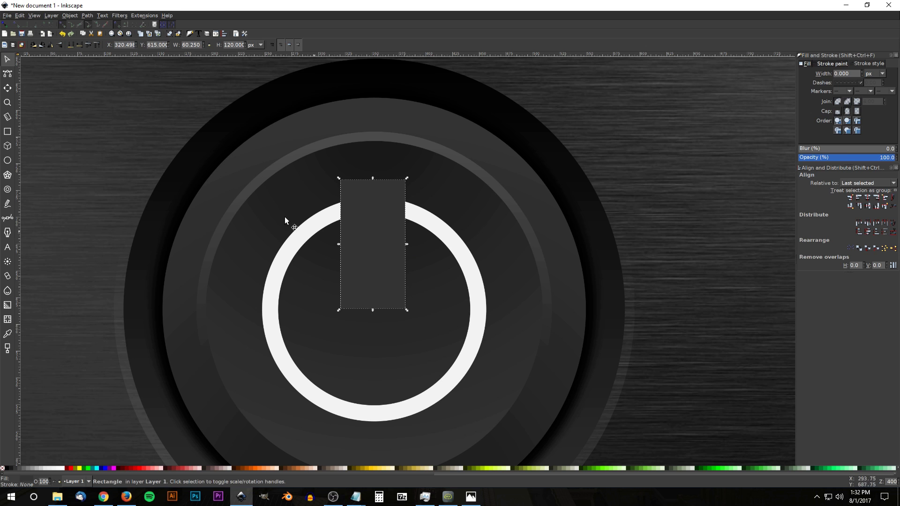
- Stack the wide dark rectangle behind the white bar and centre it horizontally on the light ring
click(77, 46)
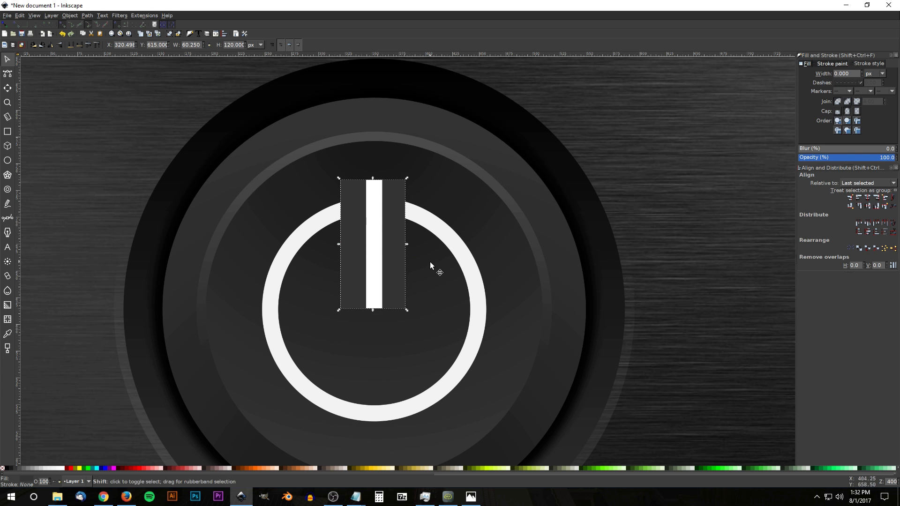
shift+click(443, 232)
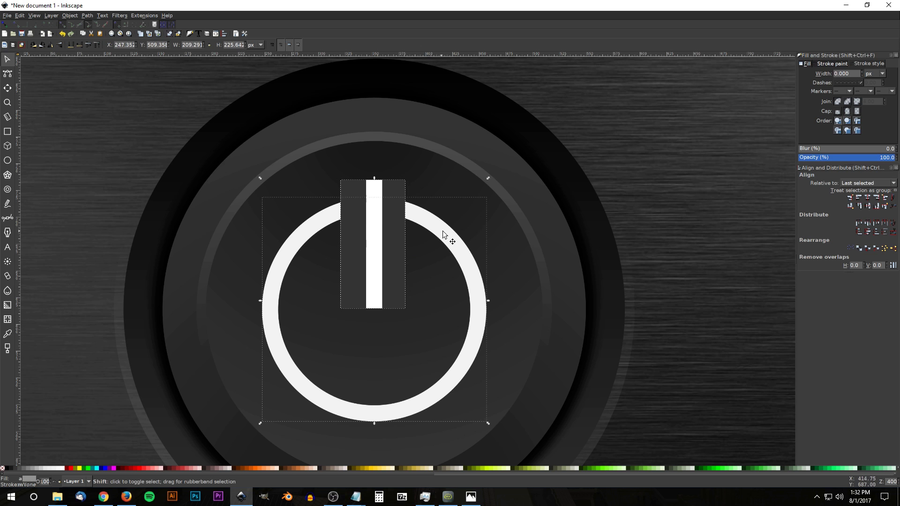
click(870, 196)
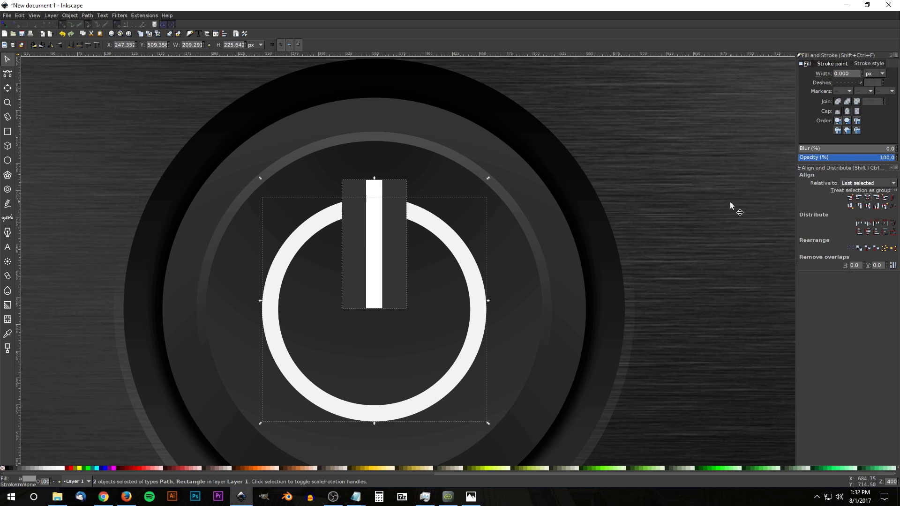
click(607, 190)
scroll(572, 234, down, 2)
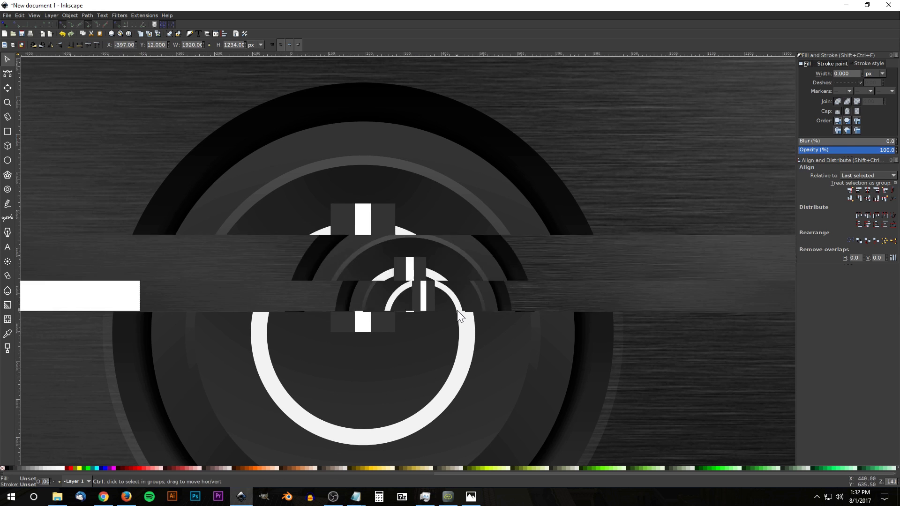
scroll(496, 331, down, 6)
scroll(490, 330, up, 4)
scroll(402, 284, down, 2)
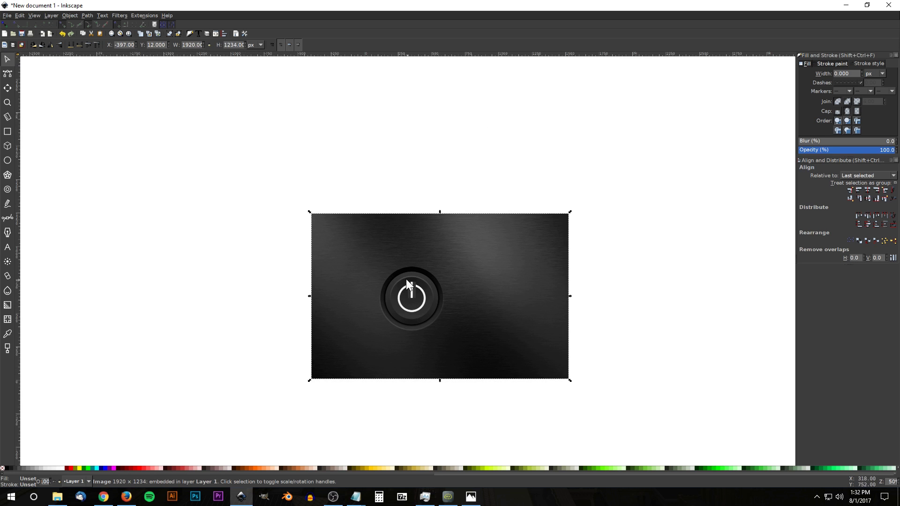
scroll(411, 291, up, 7)
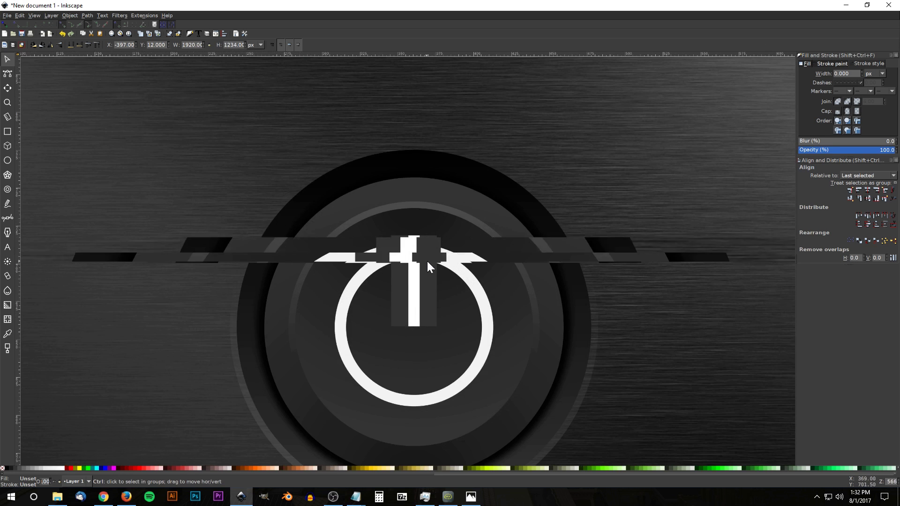
- Widen the dark rectangle to about 69 px and centre it horizontally on the ring again
click(430, 268)
drag(448, 302, 467, 302)
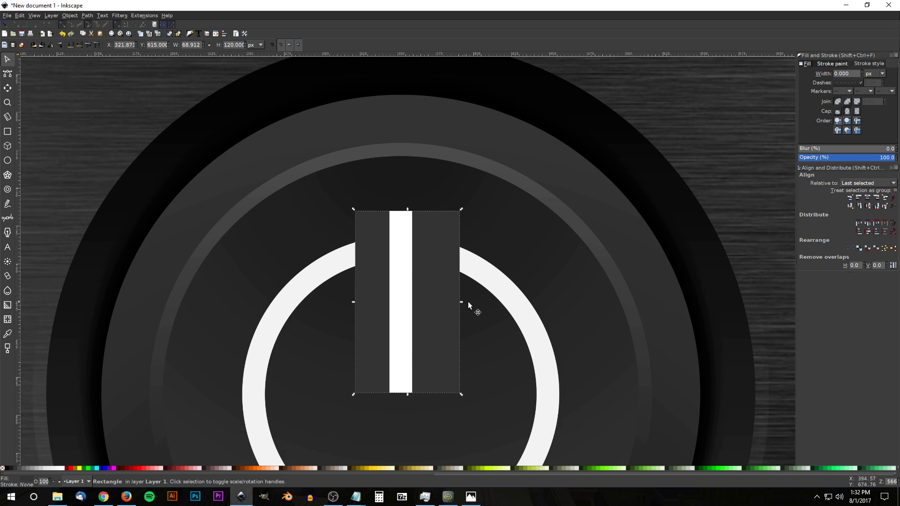
shift+click(491, 284)
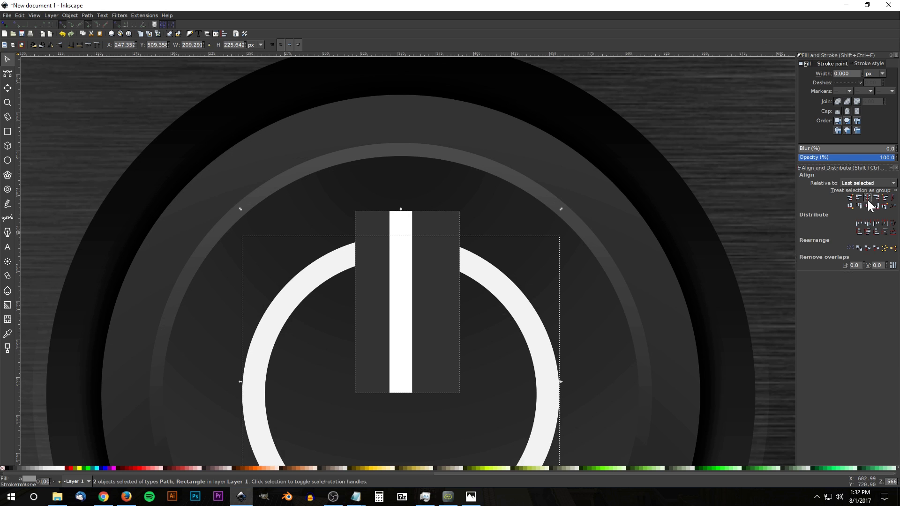
click(867, 201)
click(610, 263)
scroll(611, 263, down, 5)
scroll(611, 262, down, 3)
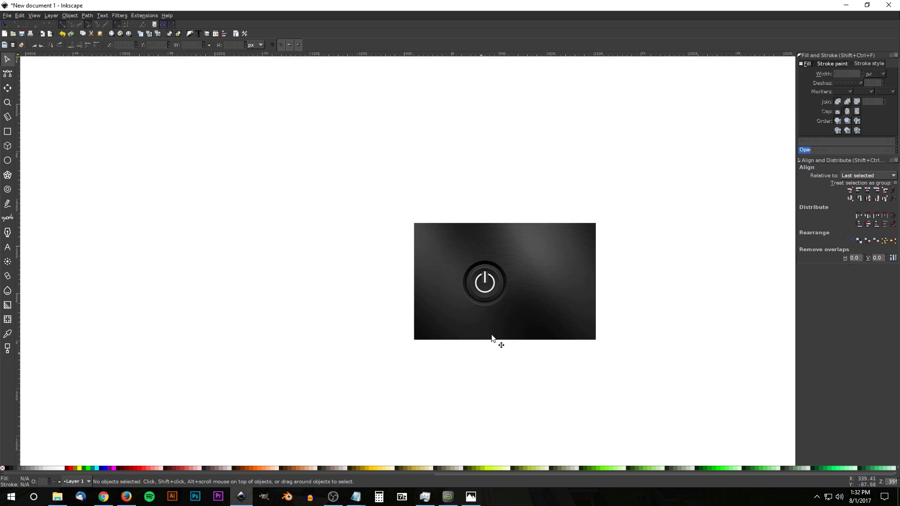
- Subtract the dark rectangle from the light ring with Difference to cut a gap around the white bar
click(475, 376)
key(ctrl+Right)
key(ctrl+Right)
key(ctrl+Right)
key(ctrl+Up)
scroll(420, 297, up, 5)
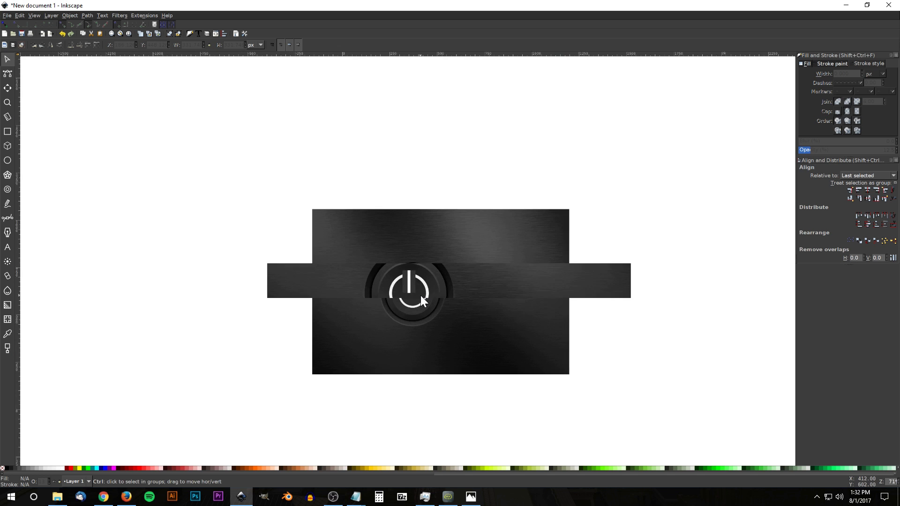
click(400, 230)
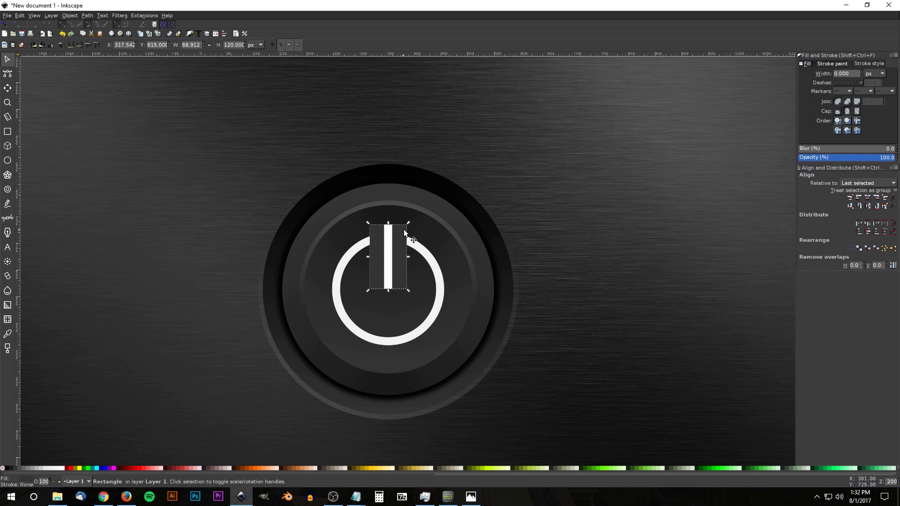
shift+click(440, 282)
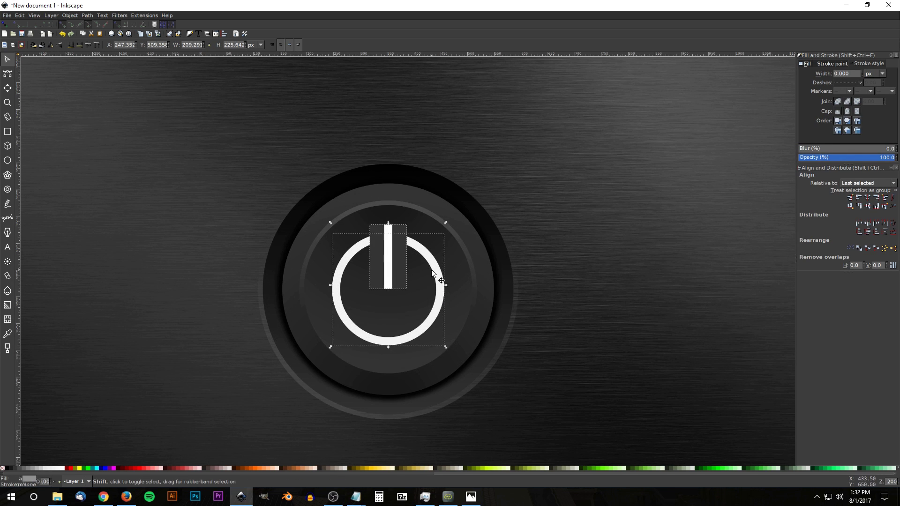
click(87, 15)
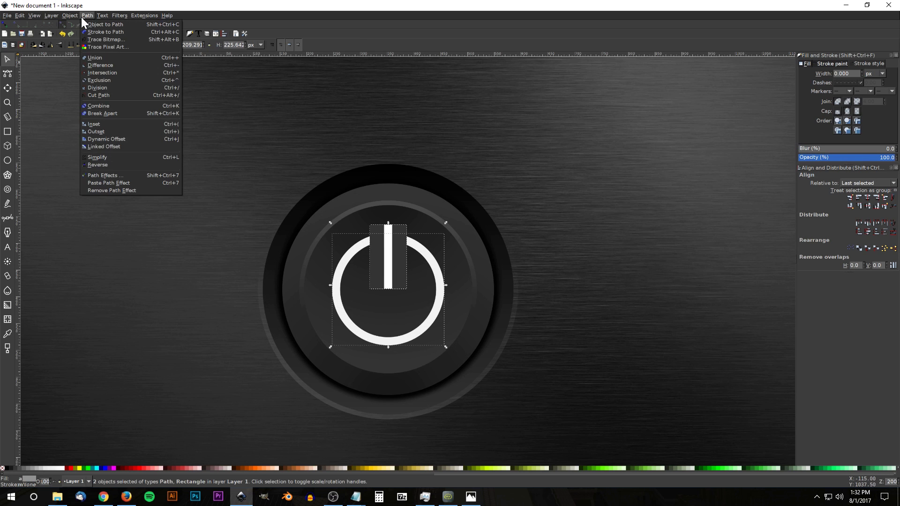
click(98, 70)
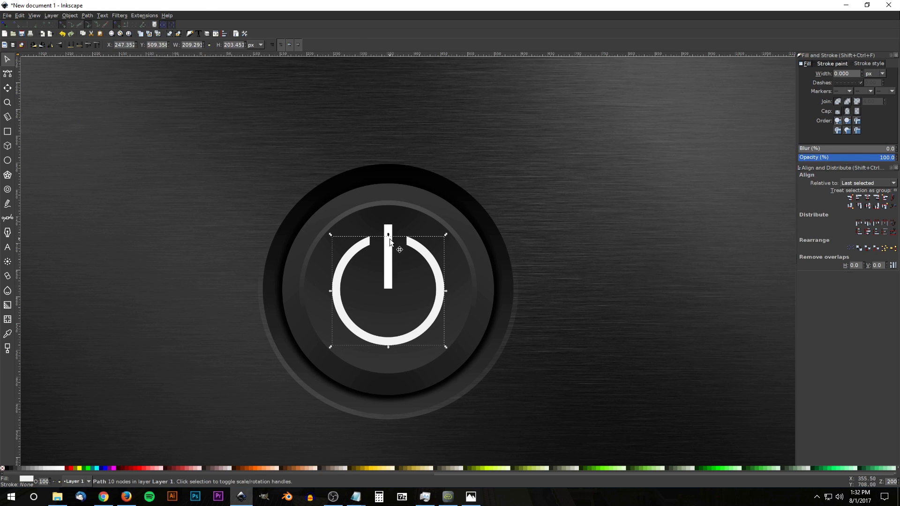
- Move the white bar straight down by about 7 px within the ring's gap
drag(389, 239, 390, 243)
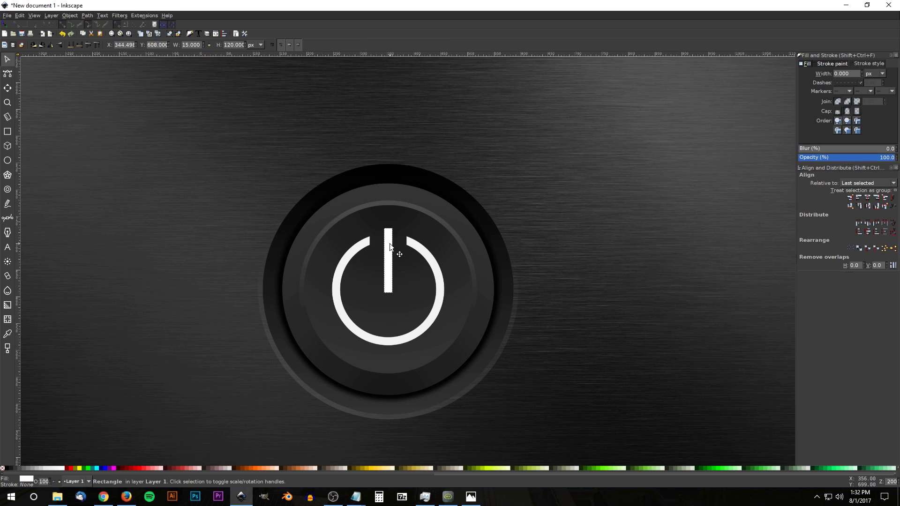
click(586, 226)
drag(519, 219, 492, 228)
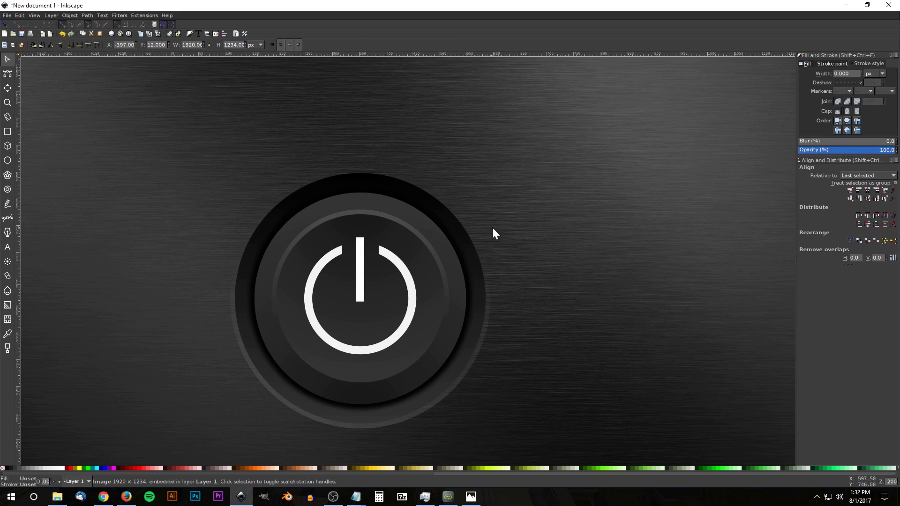
scroll(361, 239, down, 1)
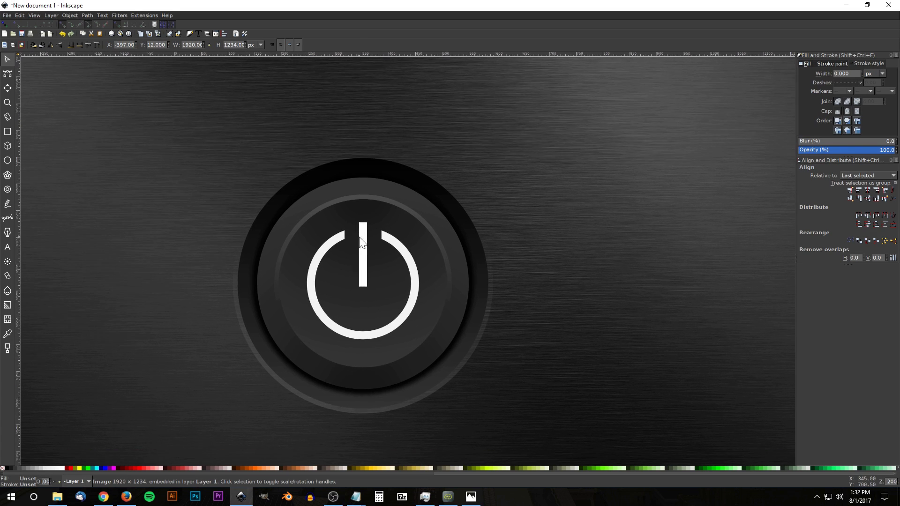
- Merge the white bar and the open ring into one power symbol path with Union
click(363, 234)
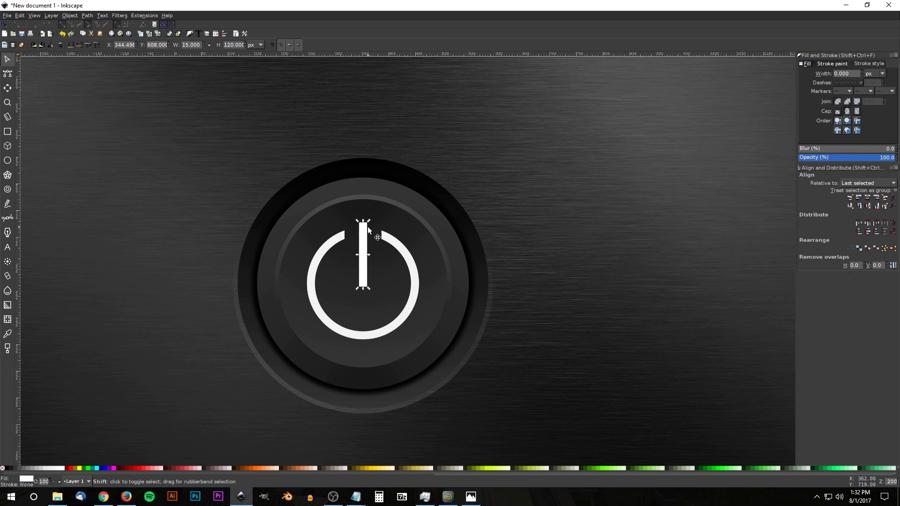
shift+click(399, 247)
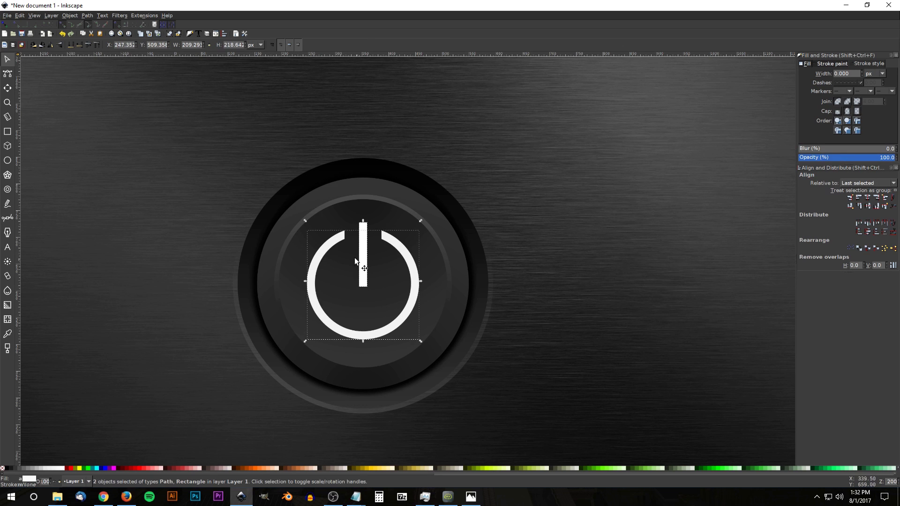
click(88, 15)
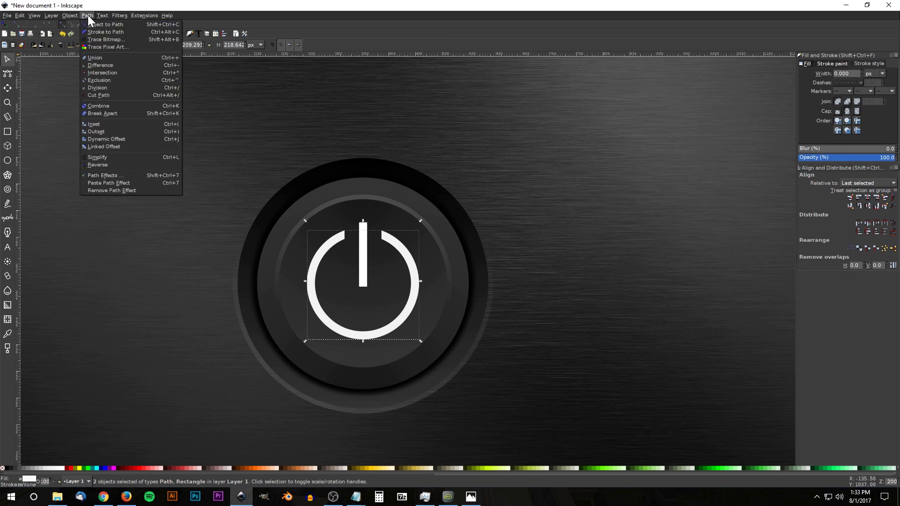
click(91, 60)
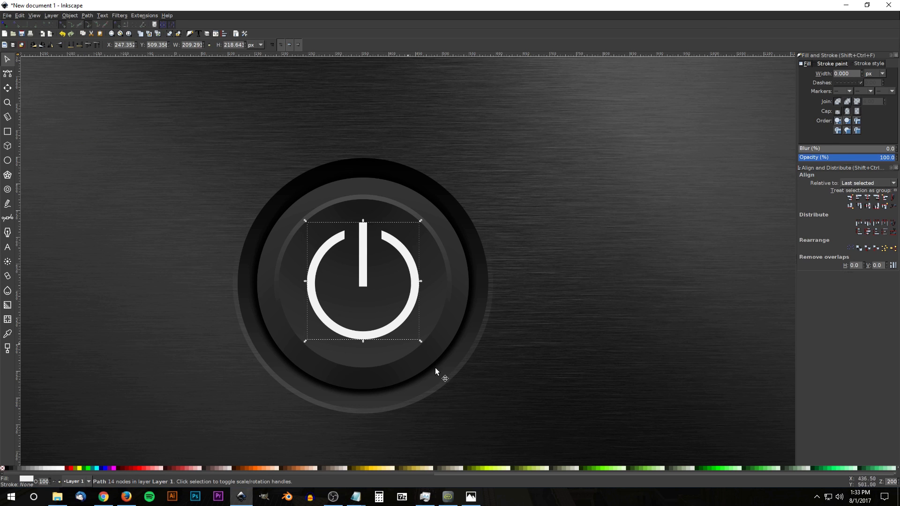
- Following the thumbnail.png reference, fill the power symbol with a dark grey sampled from the button face and lower its lightness to 21 (151515)
click(470, 496)
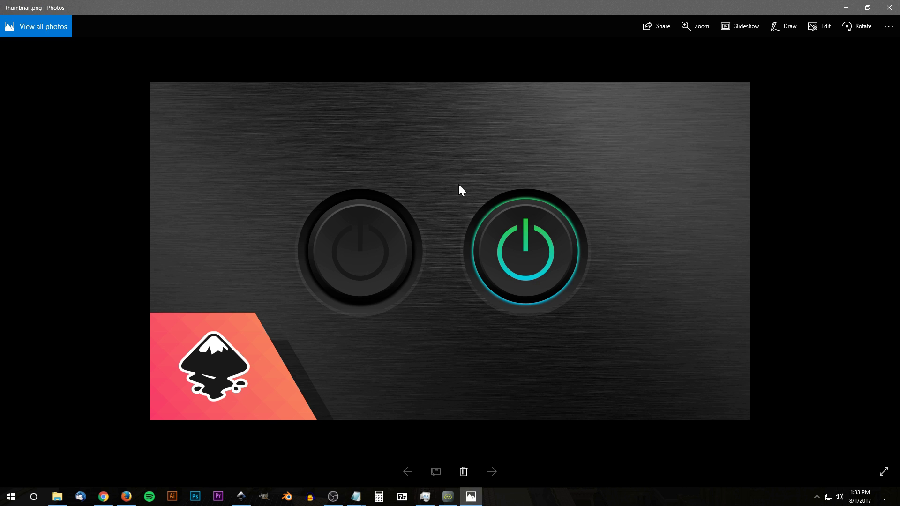
click(846, 8)
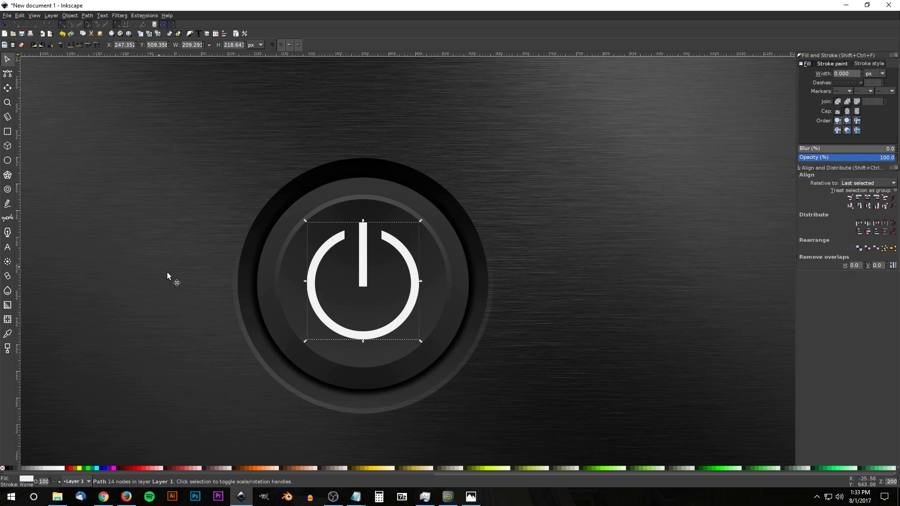
click(7, 334)
drag(346, 253, 347, 257)
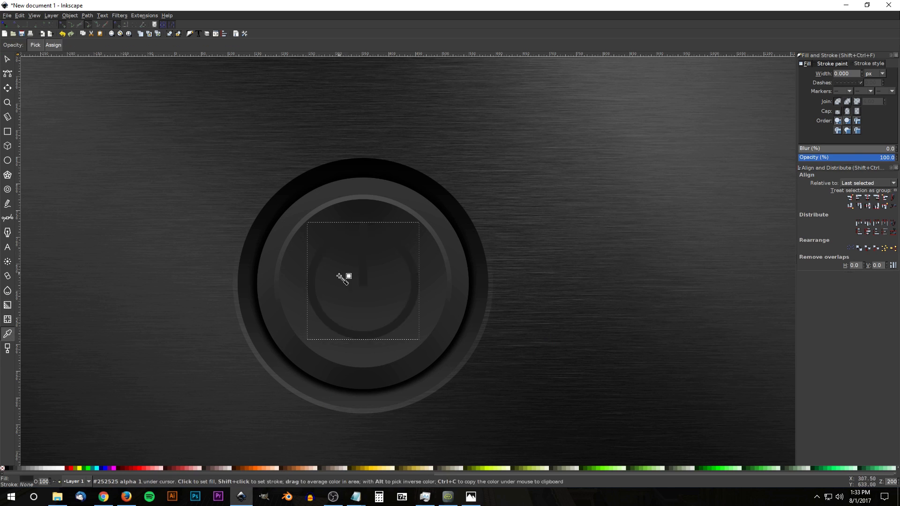
click(805, 62)
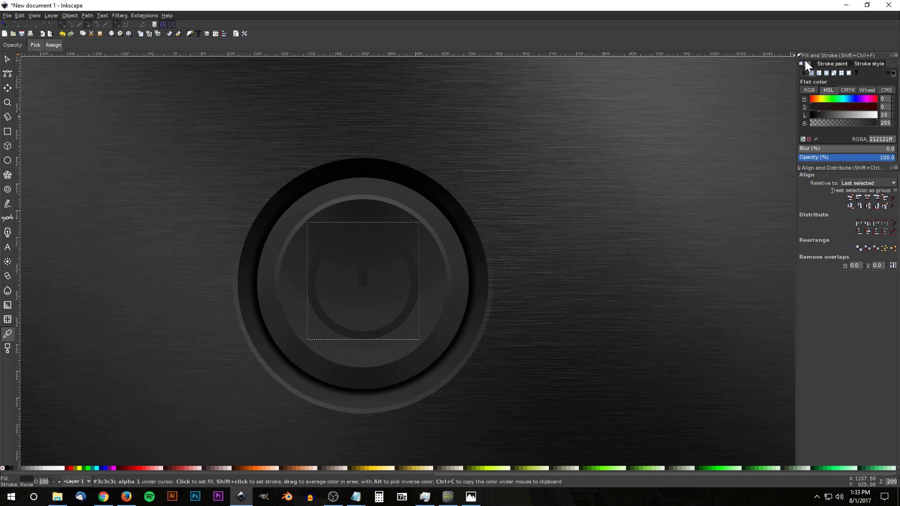
scroll(818, 113, down, 3)
scroll(815, 114, down, 2)
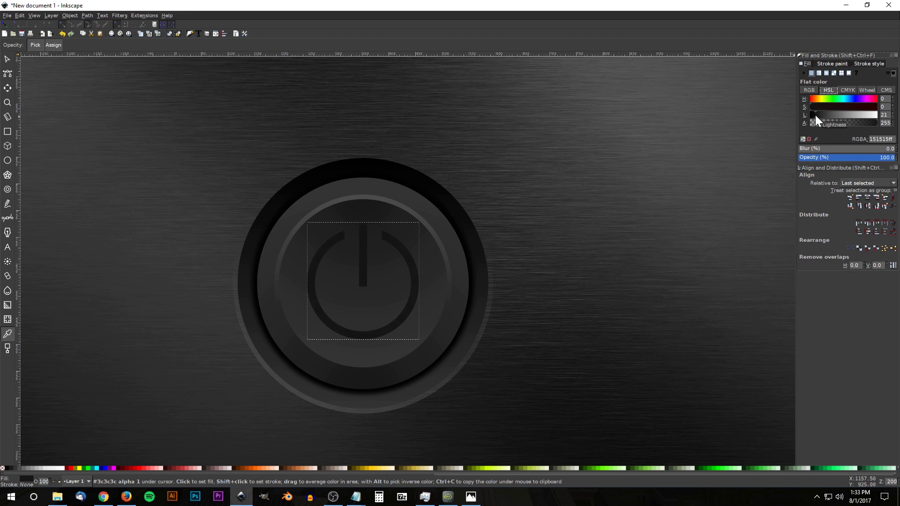
- Examine the unlit power button and its dark symbol against the whole brushed-metal background
click(7, 59)
scroll(591, 216, right, 3)
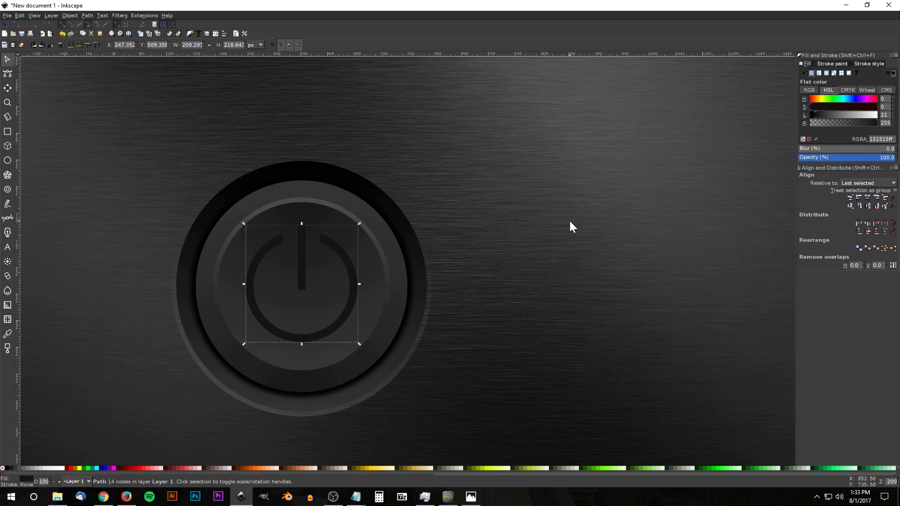
click(565, 224)
scroll(525, 229, up, 4)
scroll(525, 229, left, 3)
scroll(568, 209, down, 1)
scroll(568, 209, down, 2)
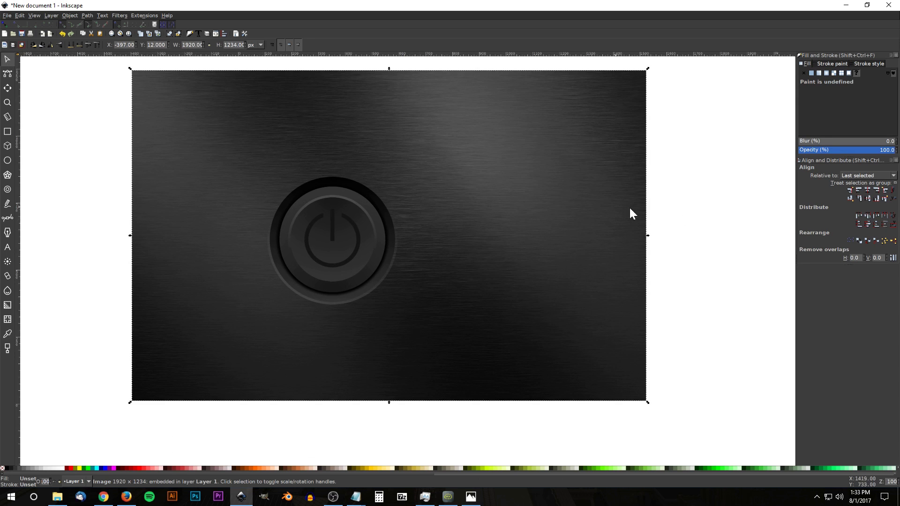
scroll(632, 215, down, 2)
scroll(633, 214, left, 2)
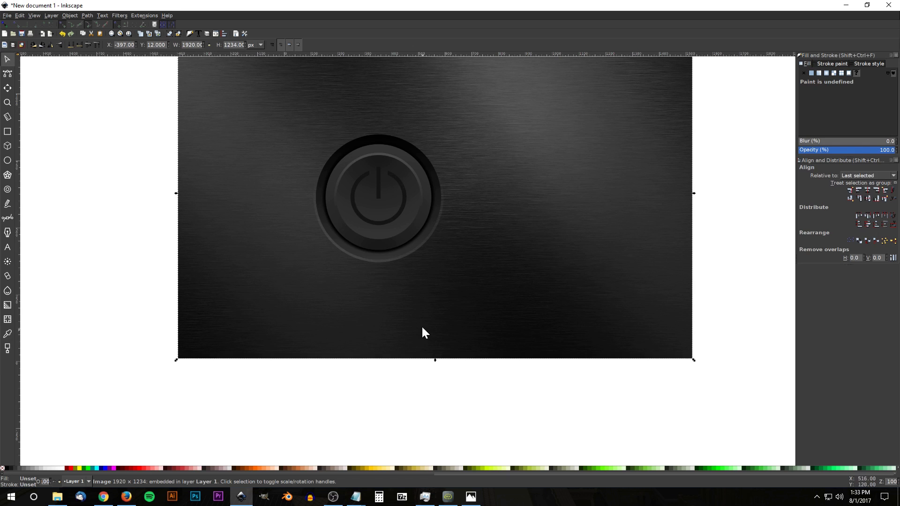
- Following the thumbnail.png reference, select every part of the power button and move it to the left half of the brushed-metal background
click(471, 496)
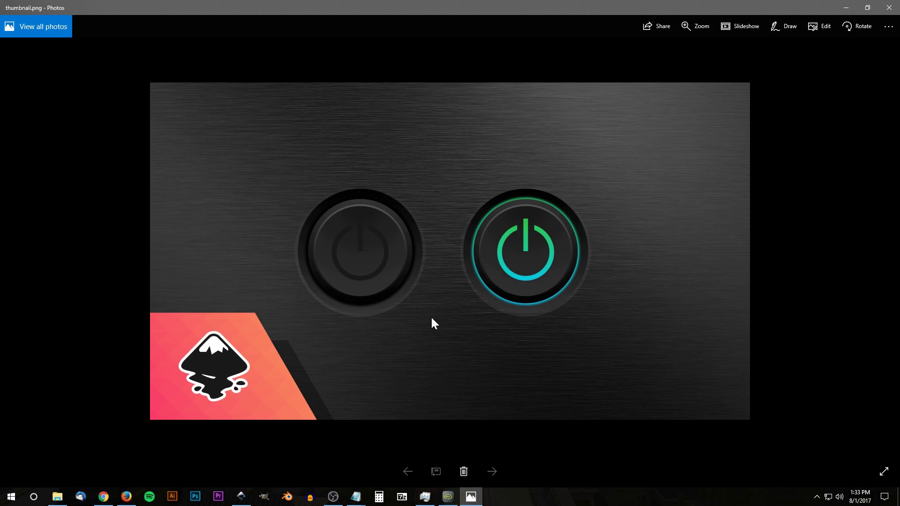
click(846, 9)
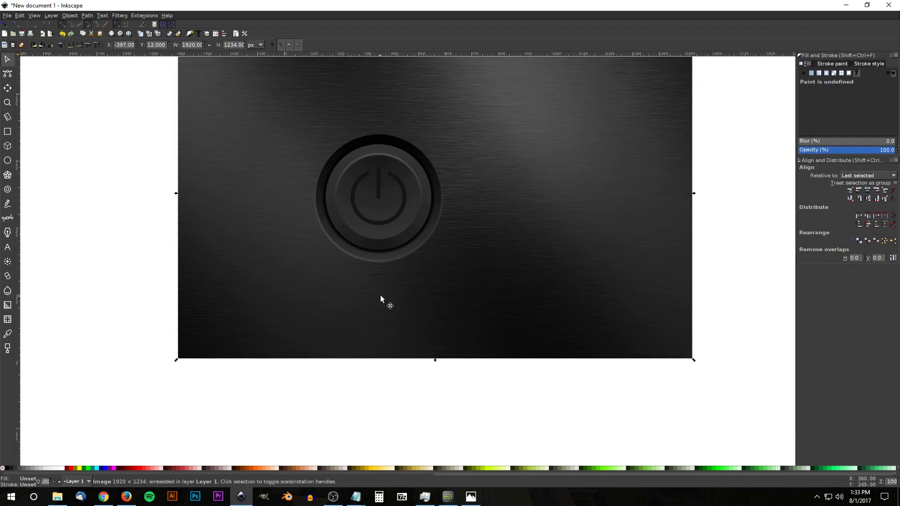
drag(506, 417, 236, 85)
drag(395, 224, 322, 197)
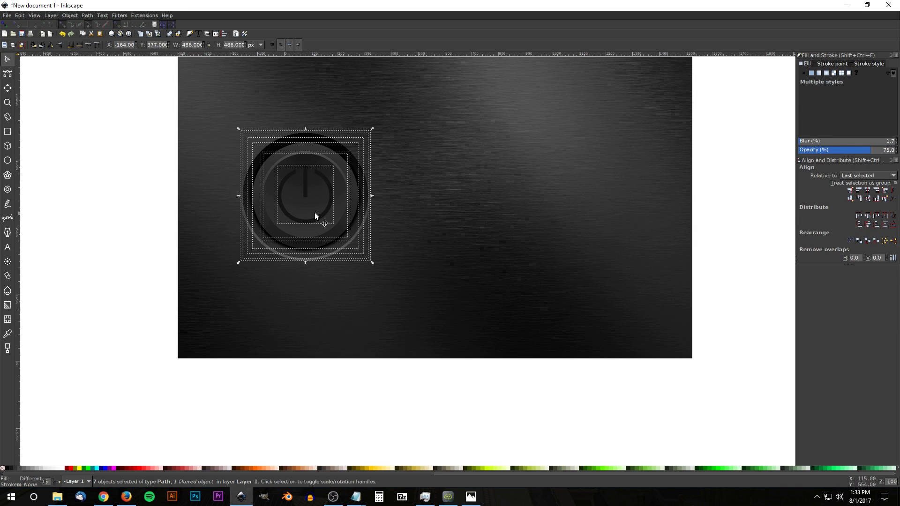
- Duplicate the whole power button and move the copy horizontally to the right, to an X position of 468 px
key(ctrl)
drag(287, 192, 457, 194)
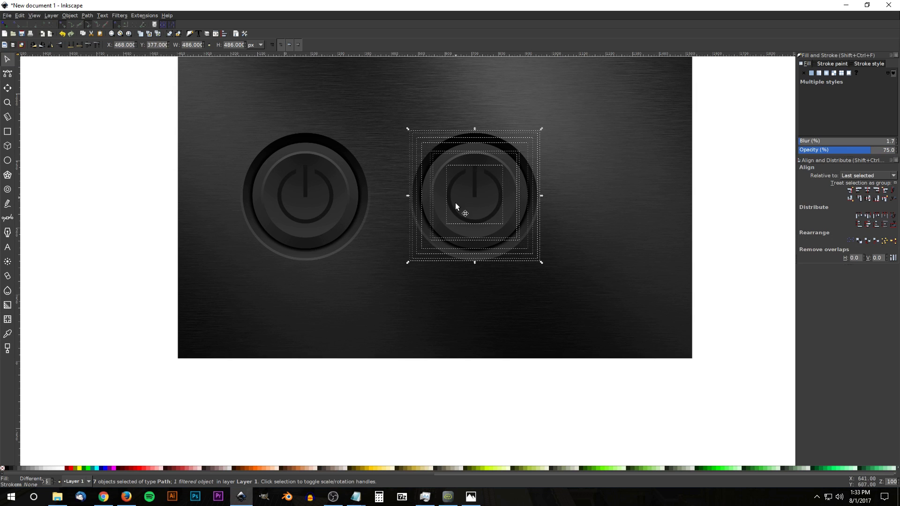
click(515, 389)
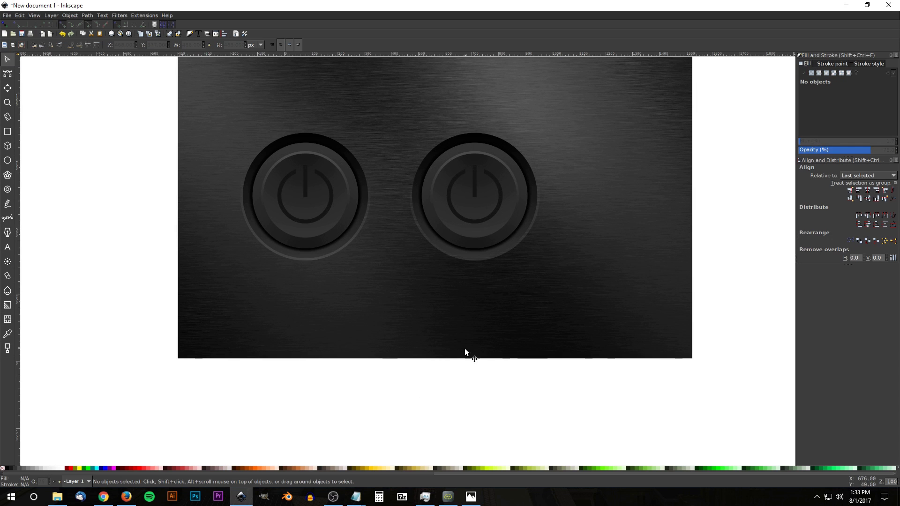
scroll(470, 351, up, 2)
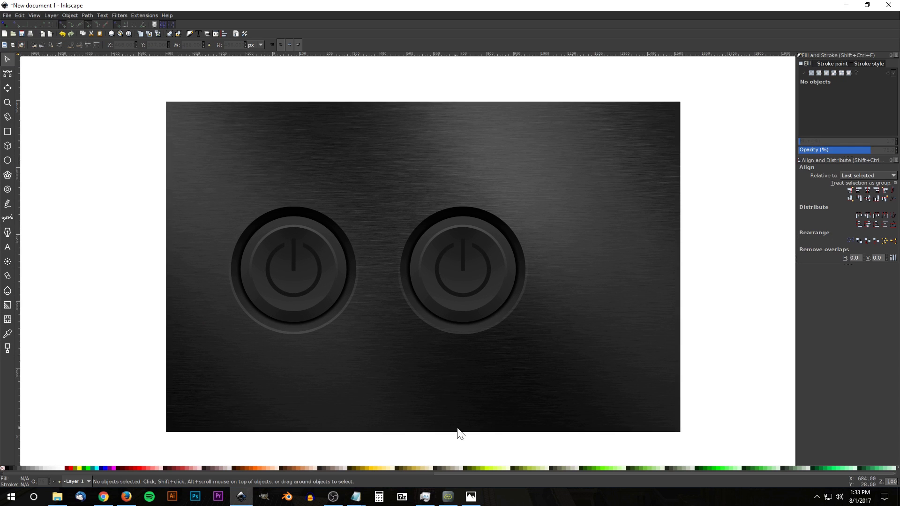
- Recolour the blurred black circle behind the right button's body with cyan 00ccff
click(406, 271)
drag(405, 270, 381, 260)
key(Escape)
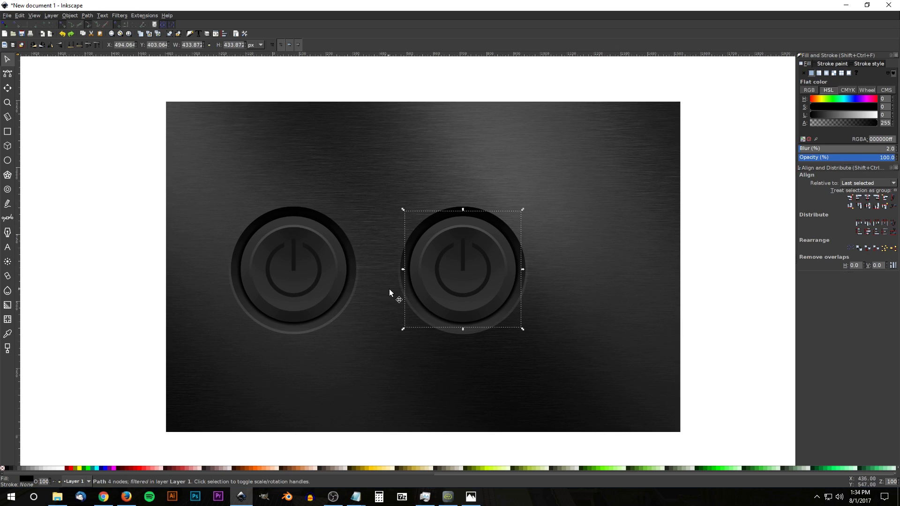
drag(367, 472, 594, 479)
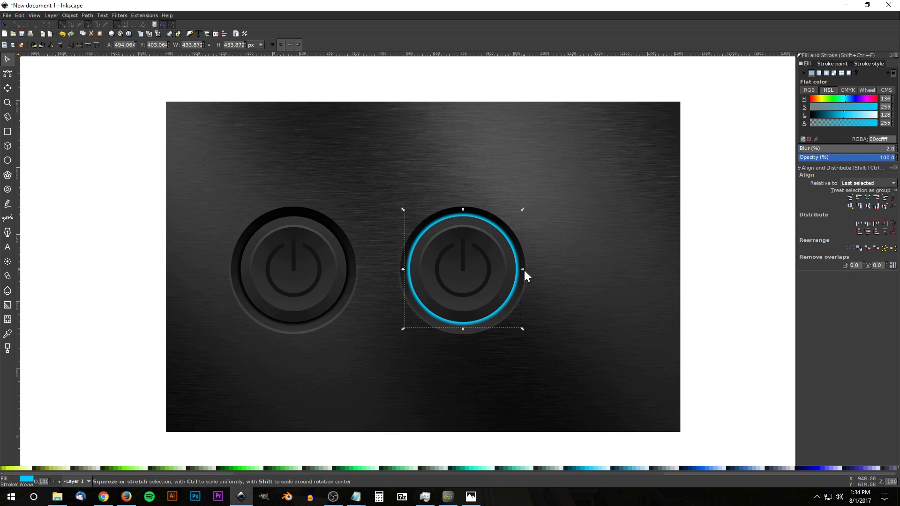
- Shrink the cyan glow circle about its centre to about 425 px in width and height
drag(524, 269, 521, 268)
key(period)
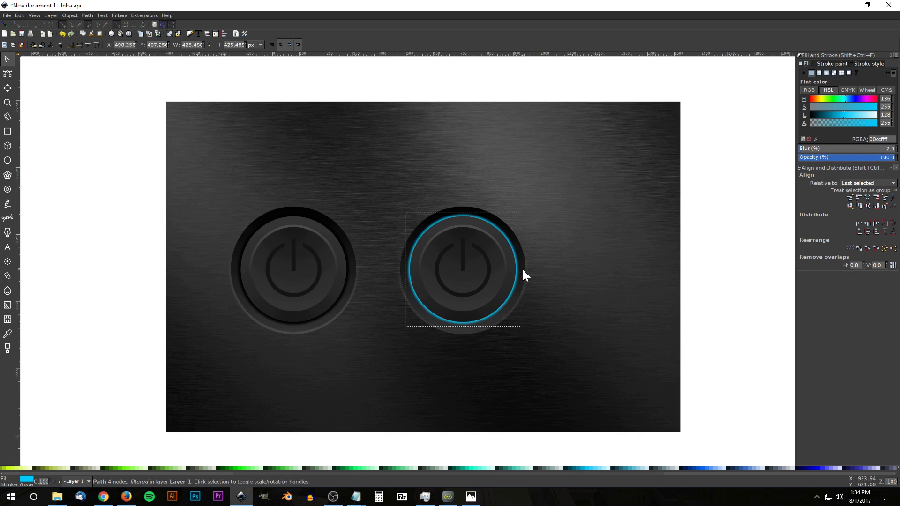
drag(519, 305, 460, 313)
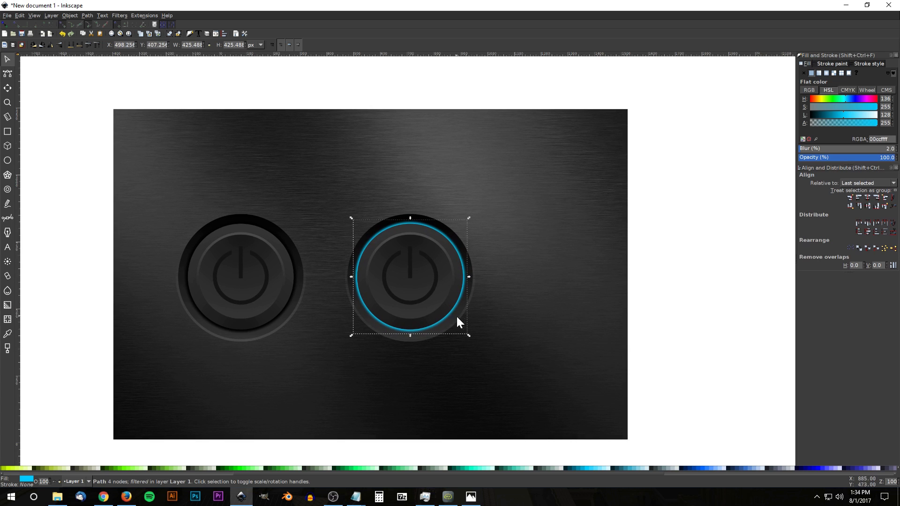
- Following the thumbnail.png reference, give the glow circle a linear gradient from cyan 00ccff to fully opaque green 5fd38d
click(469, 495)
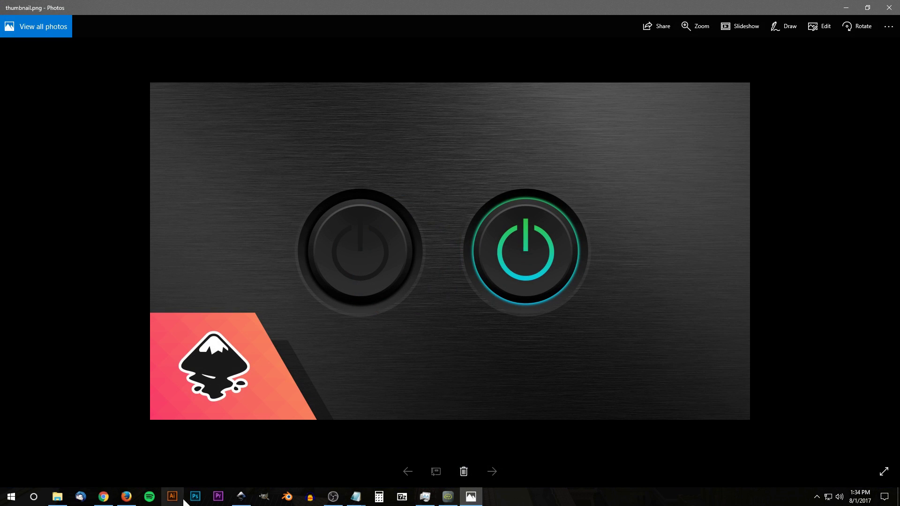
click(241, 496)
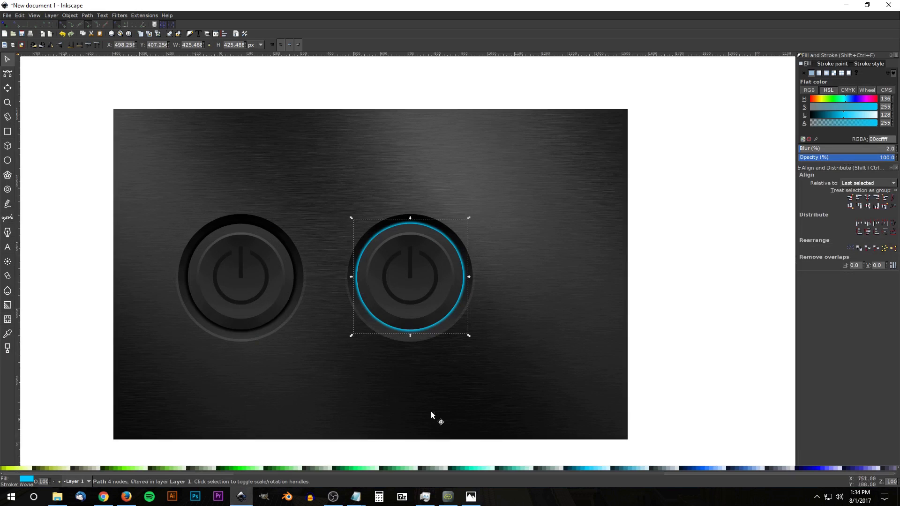
click(818, 72)
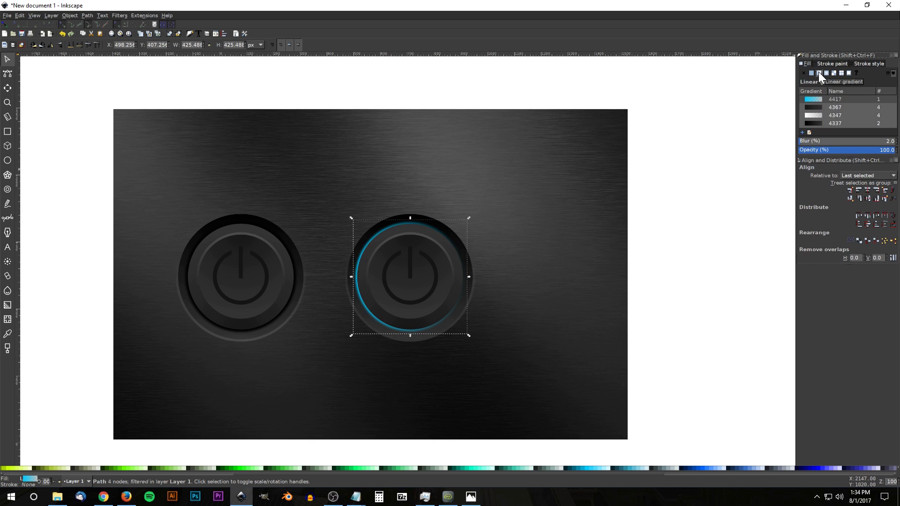
click(7, 305)
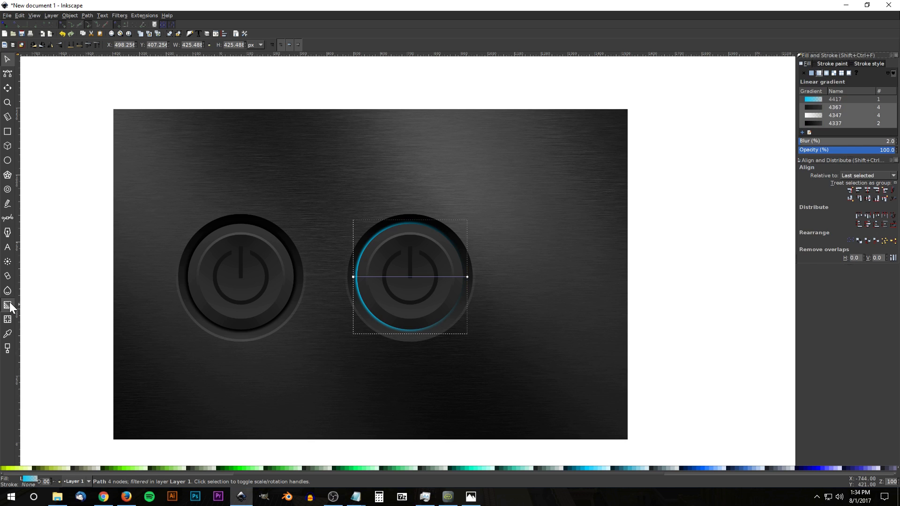
click(469, 278)
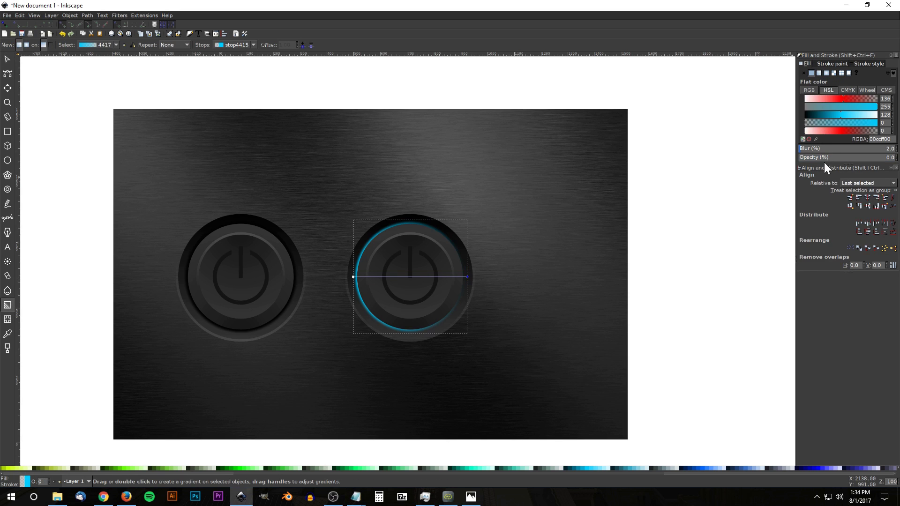
drag(827, 160, 895, 159)
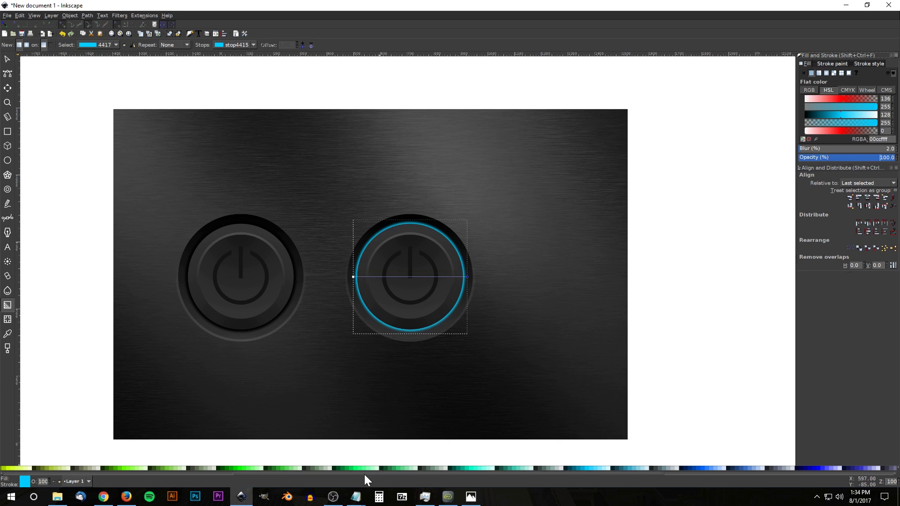
click(400, 469)
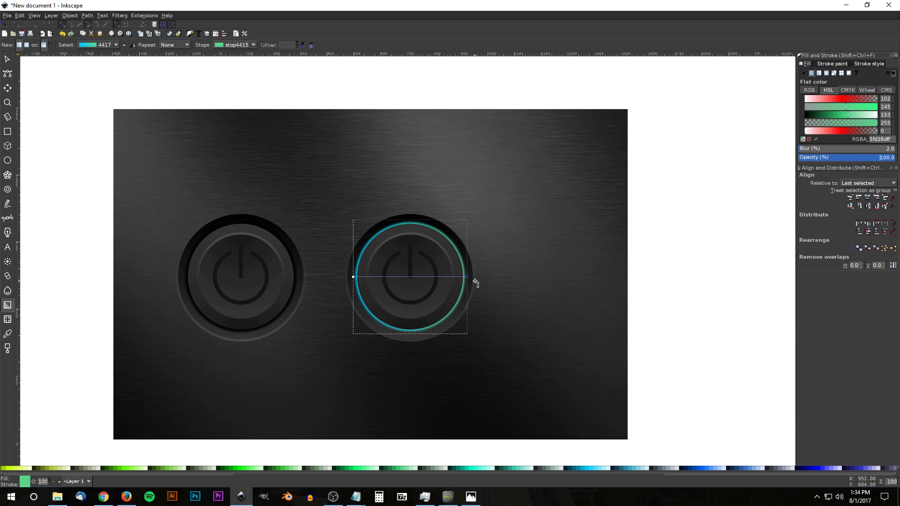
- Turn the glow circle's gradient vertical, with the green end above the circle and the cyan end at its lower edge
drag(468, 278, 412, 210)
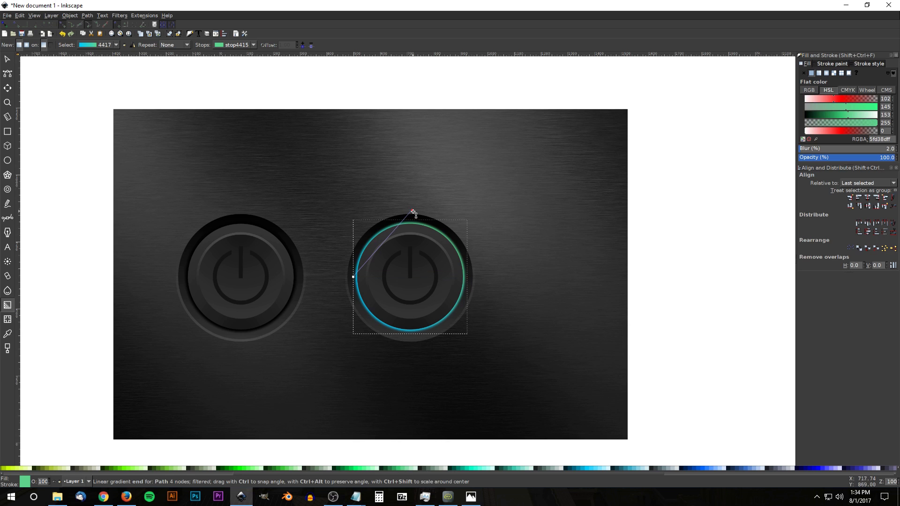
mouse_move(354, 278)
mouse_down()
mouse_move(420, 307)
mouse_move(413, 334)
mouse_up()
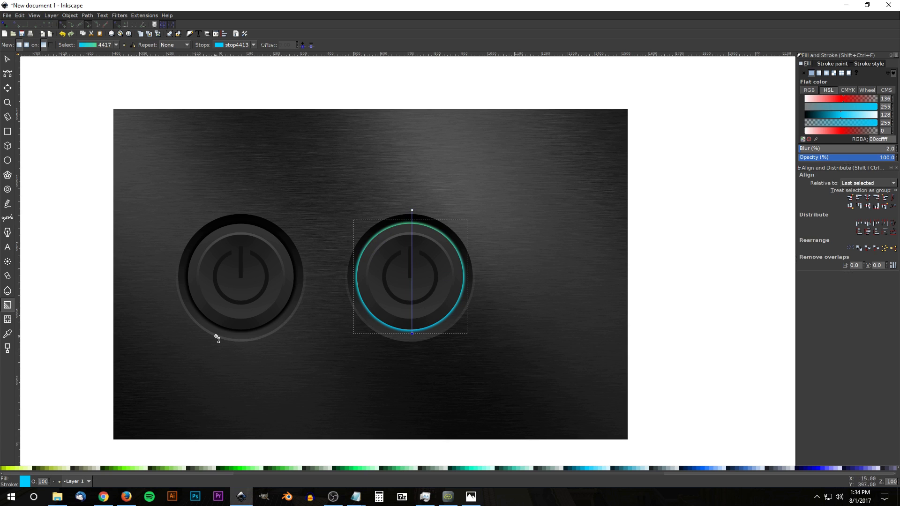
click(7, 59)
- Fill the right button's power symbol with a linear gradient, reusing the glow circle's cyan-to-green gradient 4417
click(412, 253)
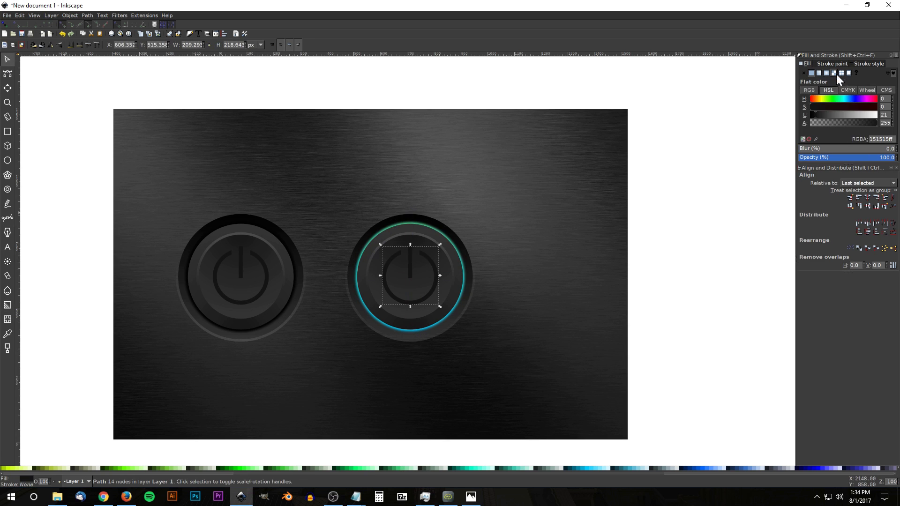
click(819, 73)
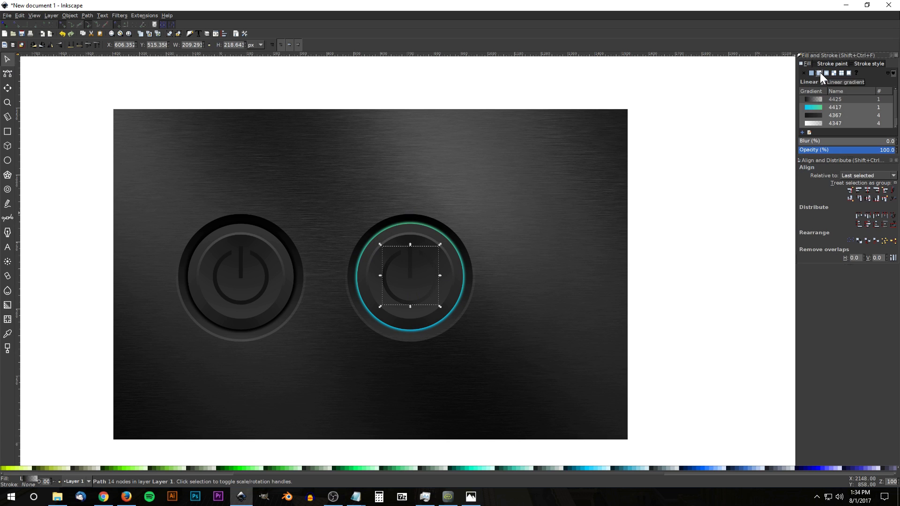
click(819, 107)
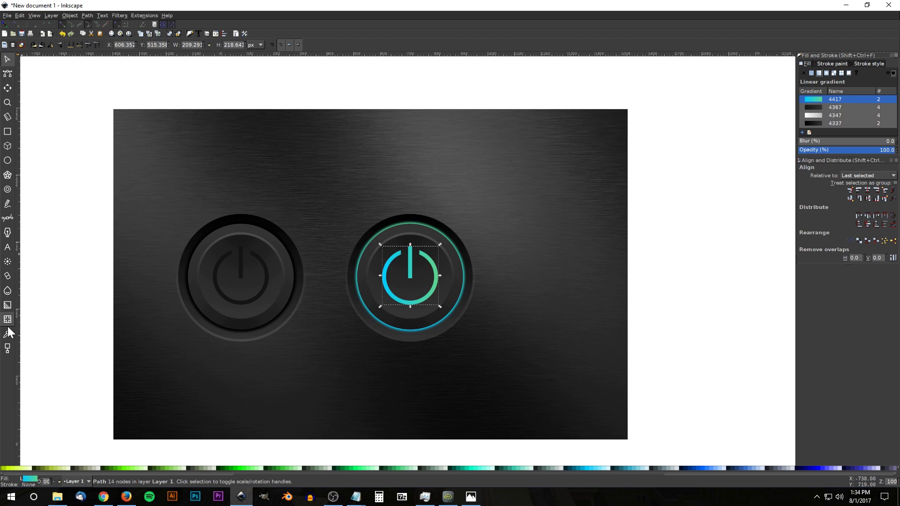
- Turn the power symbol's gradient vertical, with cyan at the symbol's lower edge and green at its upper edge, and deselect it
click(8, 305)
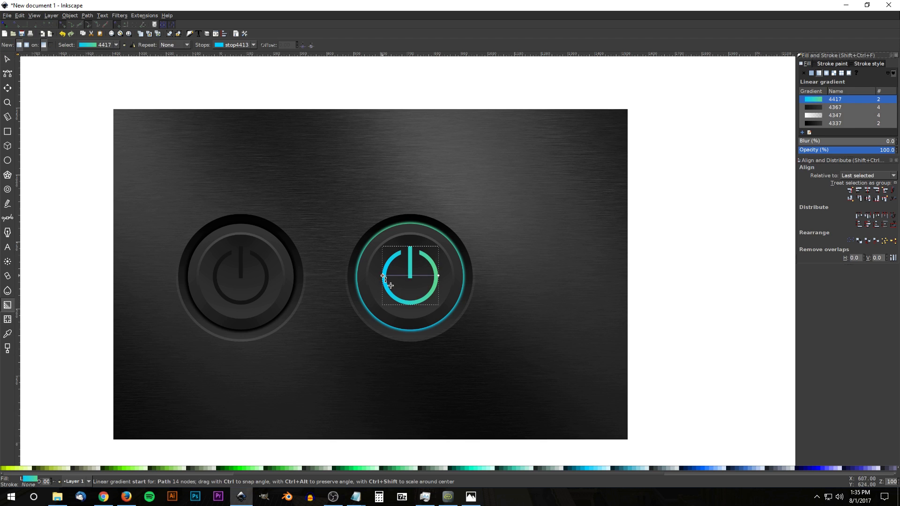
drag(385, 279, 409, 305)
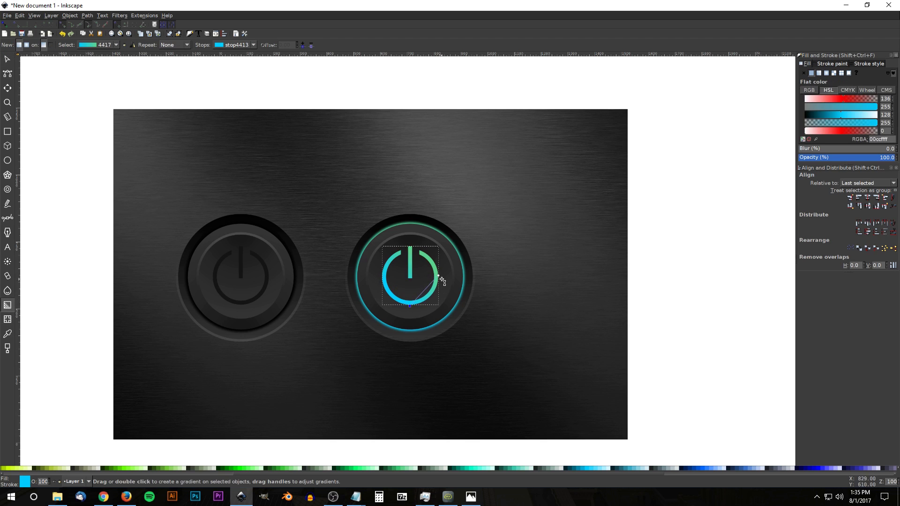
drag(440, 278, 410, 245)
click(7, 59)
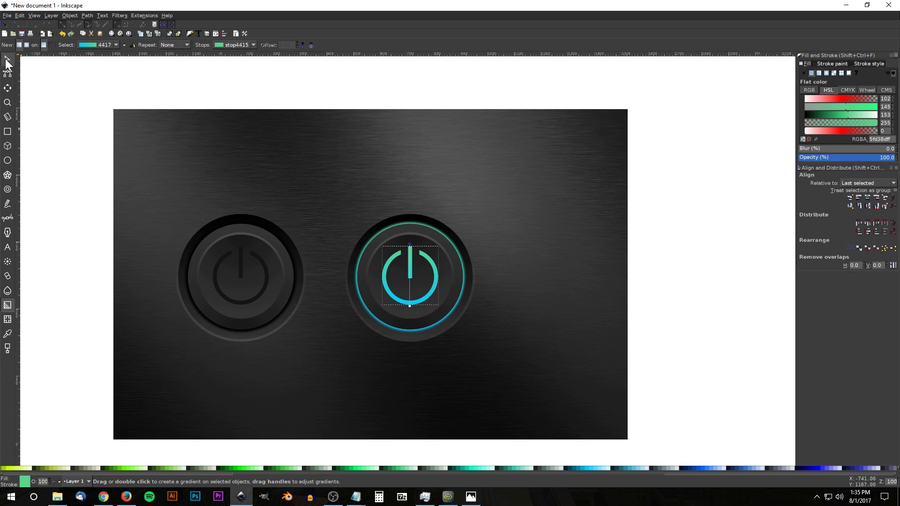
scroll(269, 169, left, 5)
click(114, 289)
scroll(353, 334, down, 3)
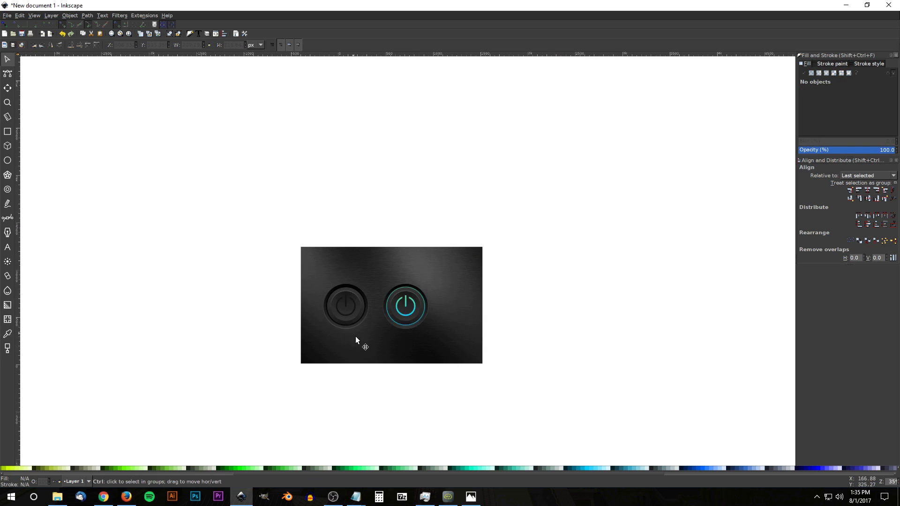
- Darken the centre stop of the radial gradient on the left button's outer body to black (000000)
scroll(350, 329, up, 3)
scroll(351, 325, down, 1)
scroll(351, 325, up, 2)
click(341, 310)
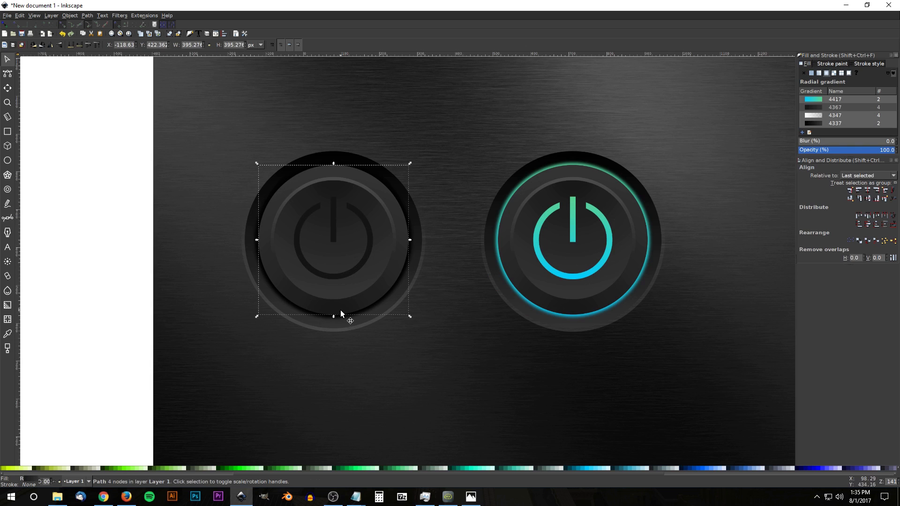
click(7, 306)
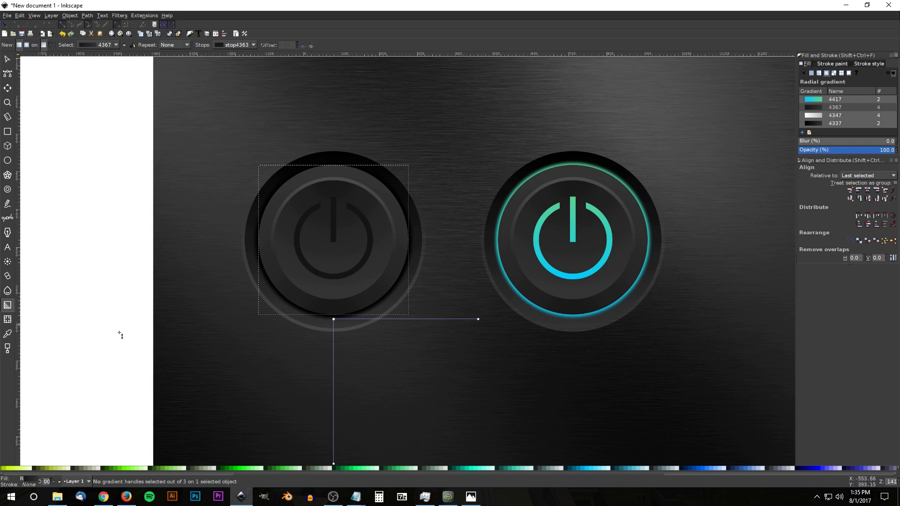
click(333, 320)
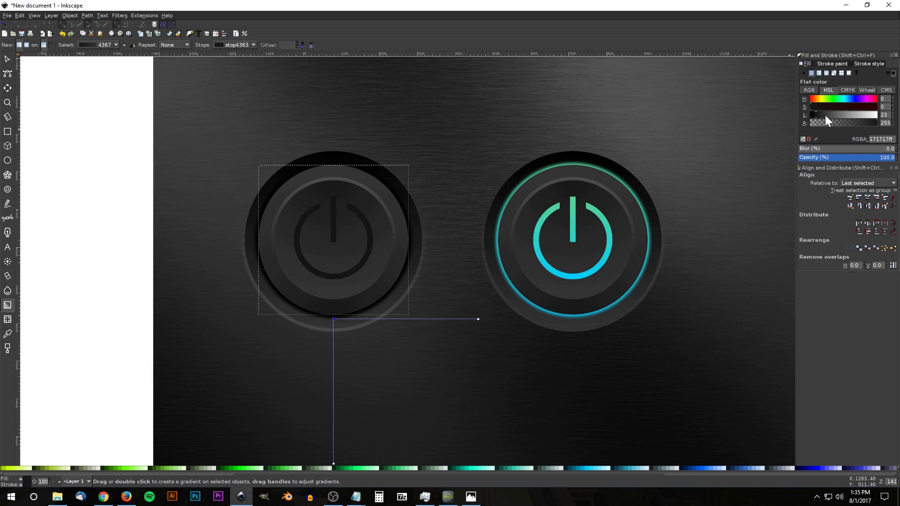
drag(815, 114, 807, 113)
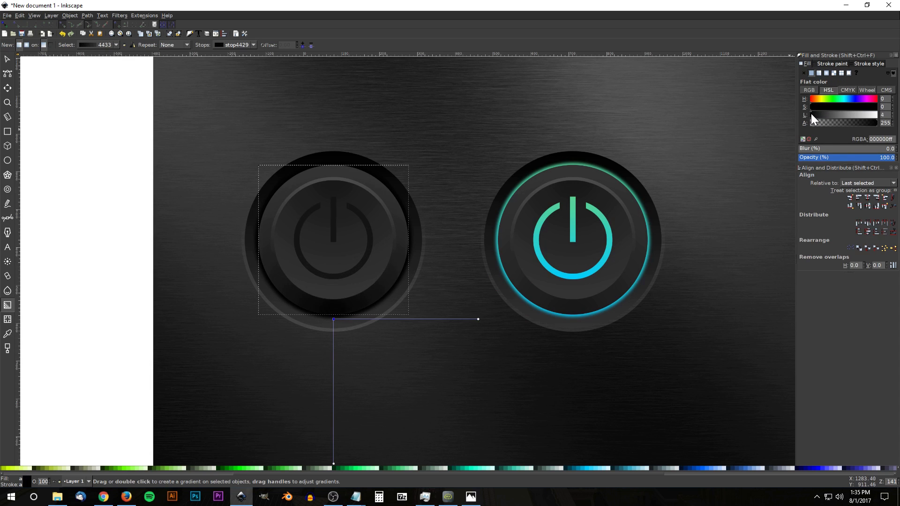
- Darken the centre stop of the radial gradient on the right button's outer body to black (000000) and deselect everything
scroll(538, 277, right, 4)
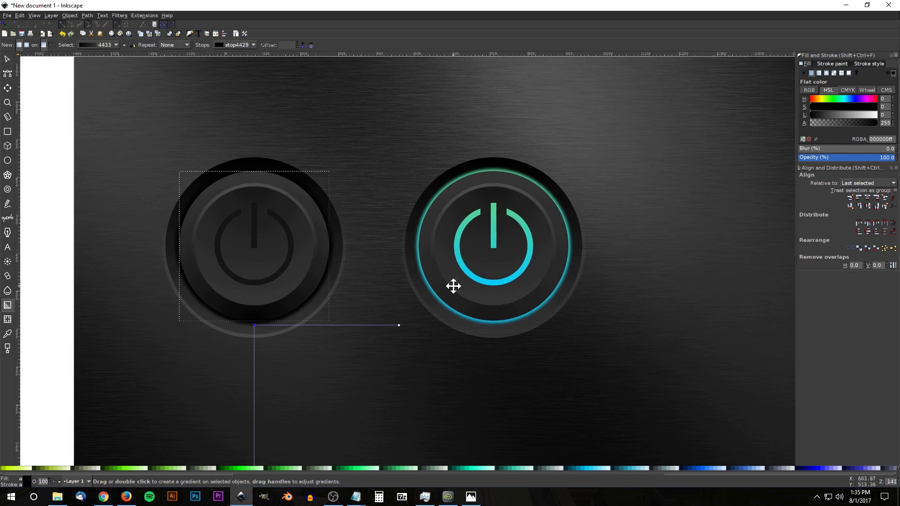
click(494, 317)
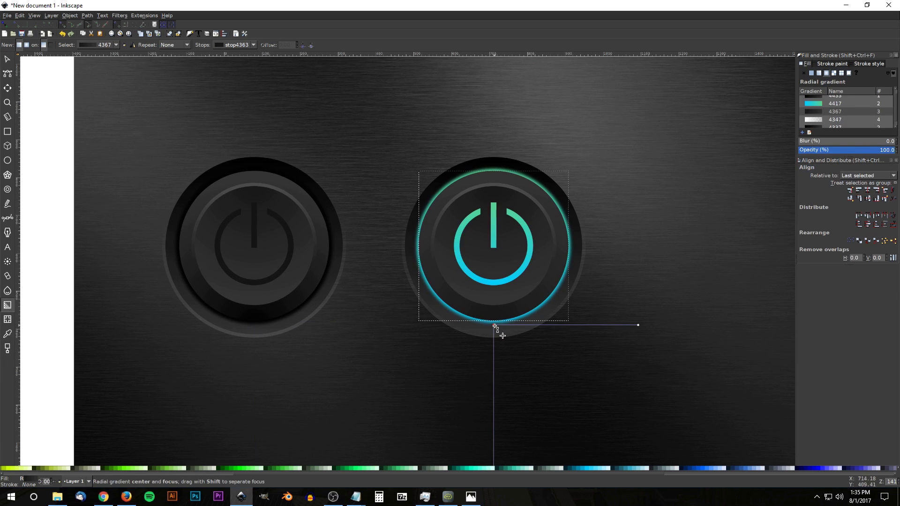
click(495, 326)
drag(814, 114, 806, 115)
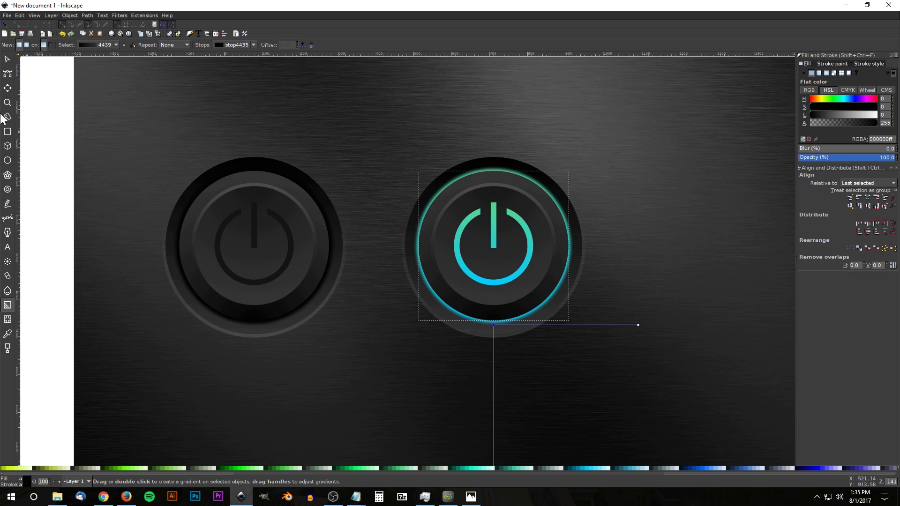
click(8, 60)
click(255, 263)
ctrl+scroll(297, 295, down, 4)
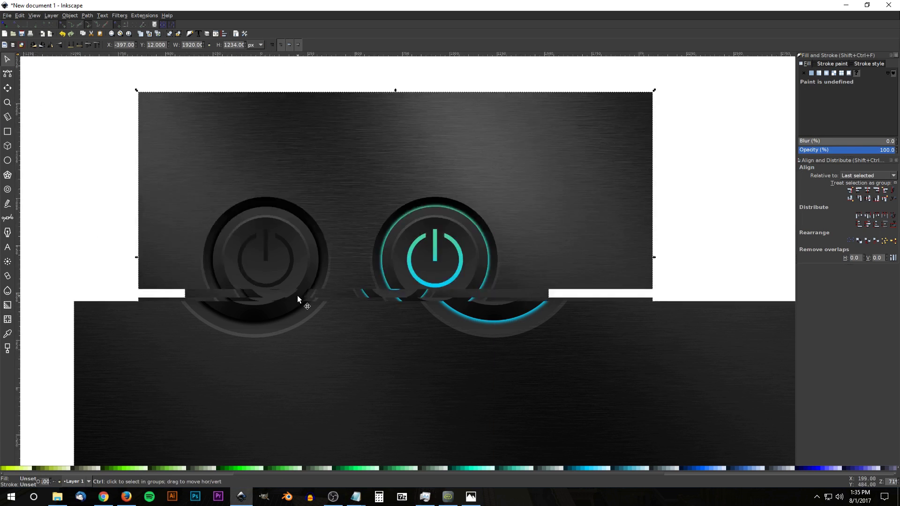
click(322, 362)
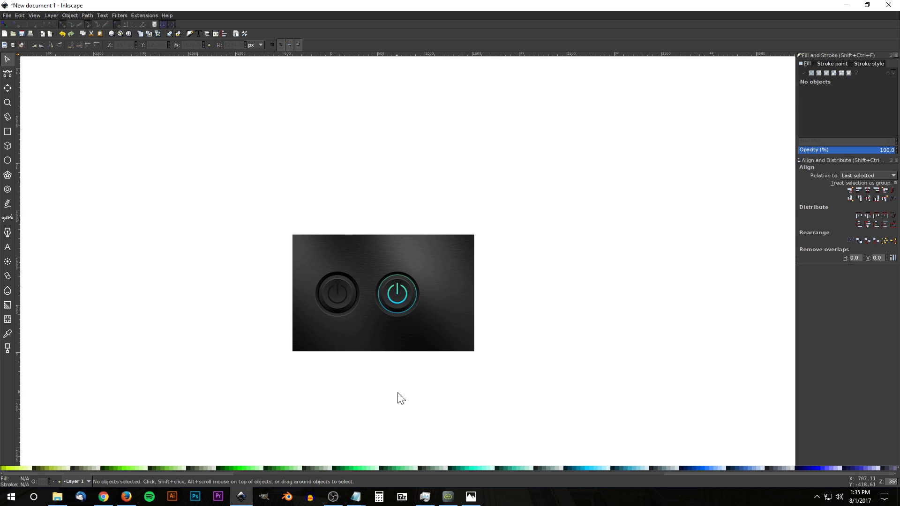